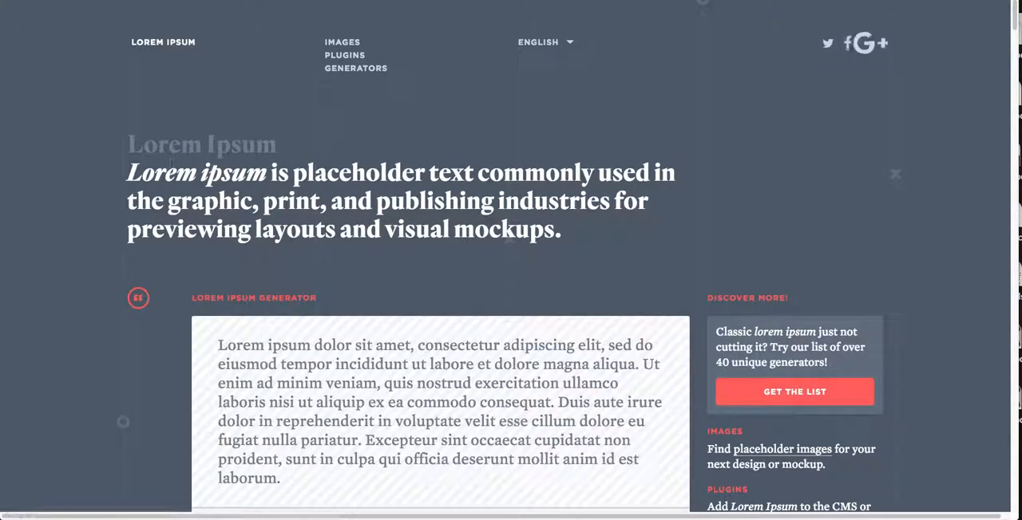
Title the new WordPress post "editor lesson" and paste the Lorem Ipsum generator's sample paragraph into its body.
{"action": "left_click_drag", "start_coordinate": [222, 345], "coordinate": [306, 477]}
{"action": "key", "text": "ctrl+c"}
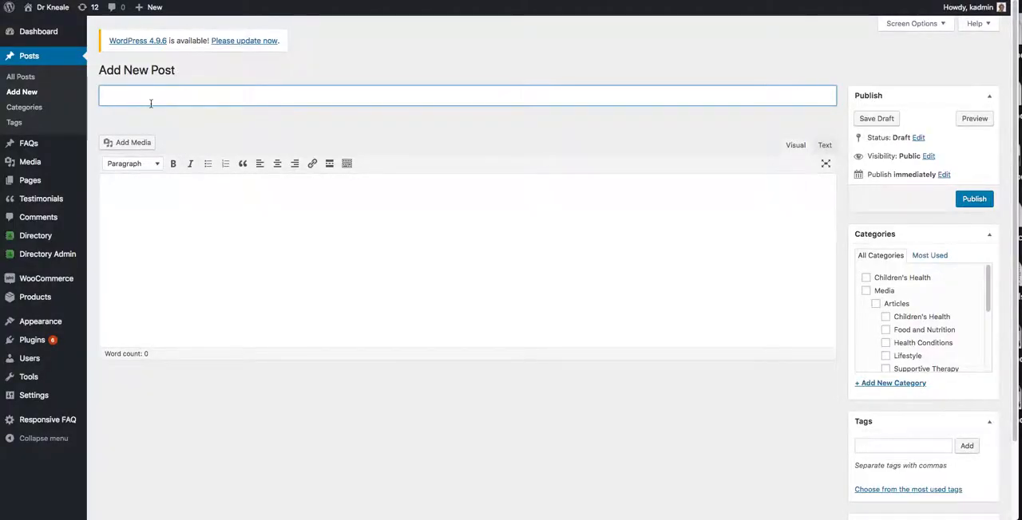
{"action": "type", "text": "editor lesson"}
{"action": "left_click", "coordinate": [177, 216]}
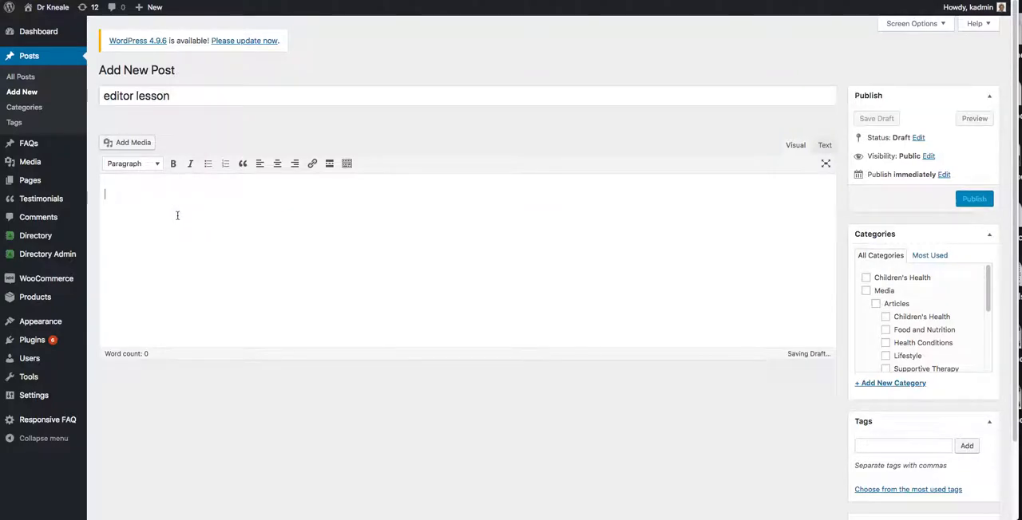
{"action": "key", "text": "ctrl+v"}
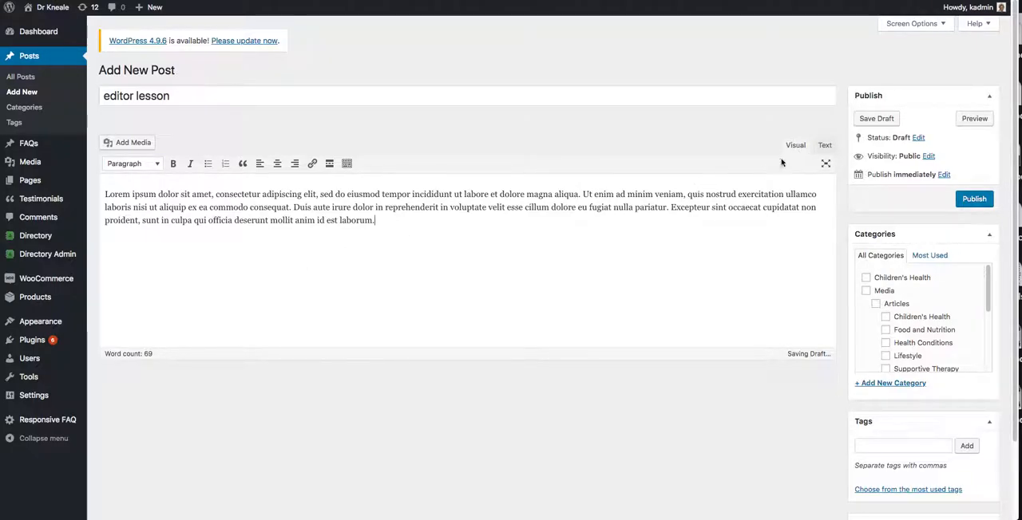
Compare the post body in the Text and Visual editing modes, and close the Microsoft Word template gallery.
{"action": "left_click", "coordinate": [825, 147]}
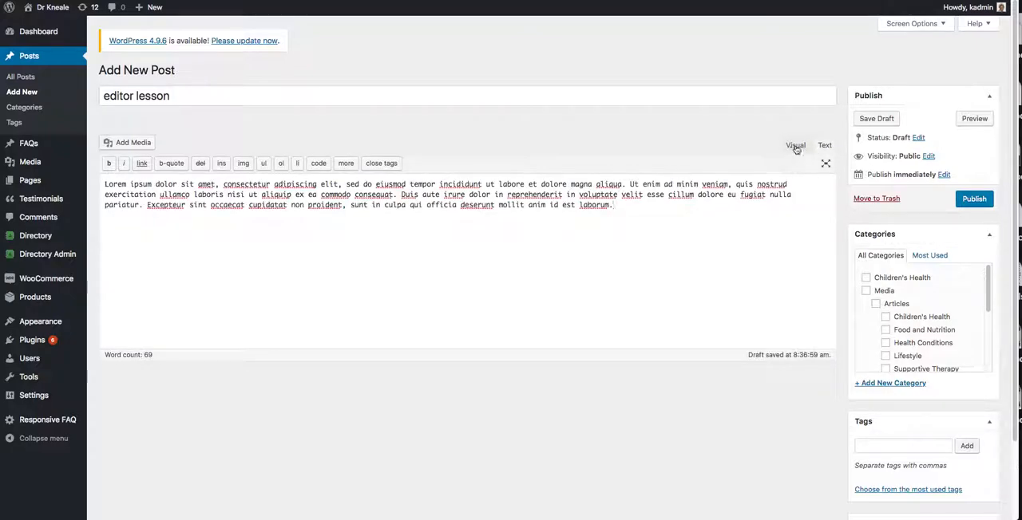
{"action": "left_click", "coordinate": [795, 147]}
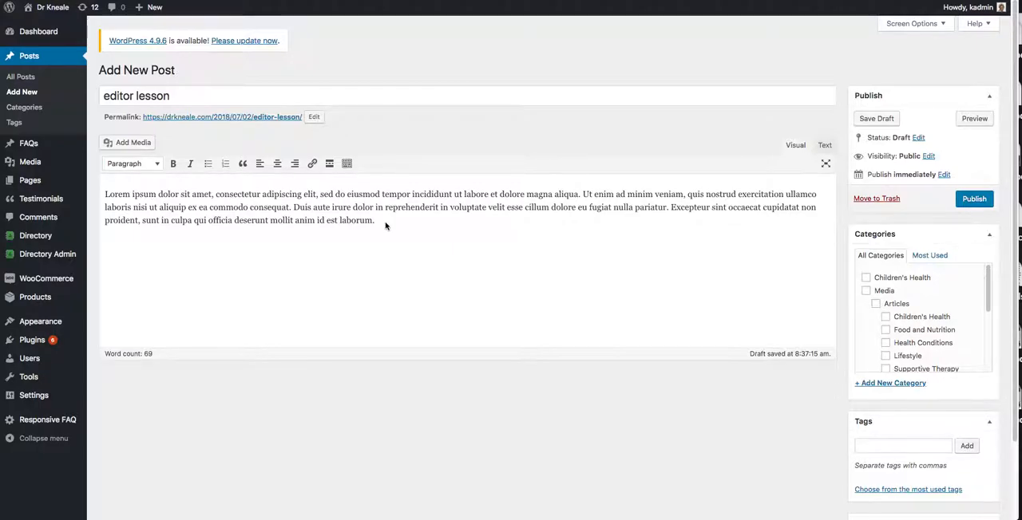
{"action": "left_click", "coordinate": [826, 149]}
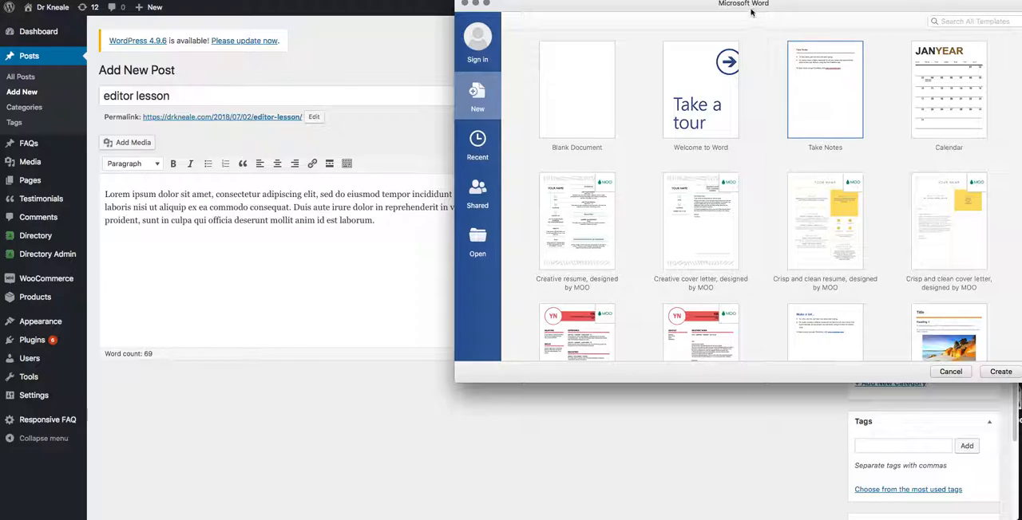
{"action": "left_click_drag", "start_coordinate": [751, 5], "coordinate": [375, 77]}
{"action": "left_click", "coordinate": [88, 75]}
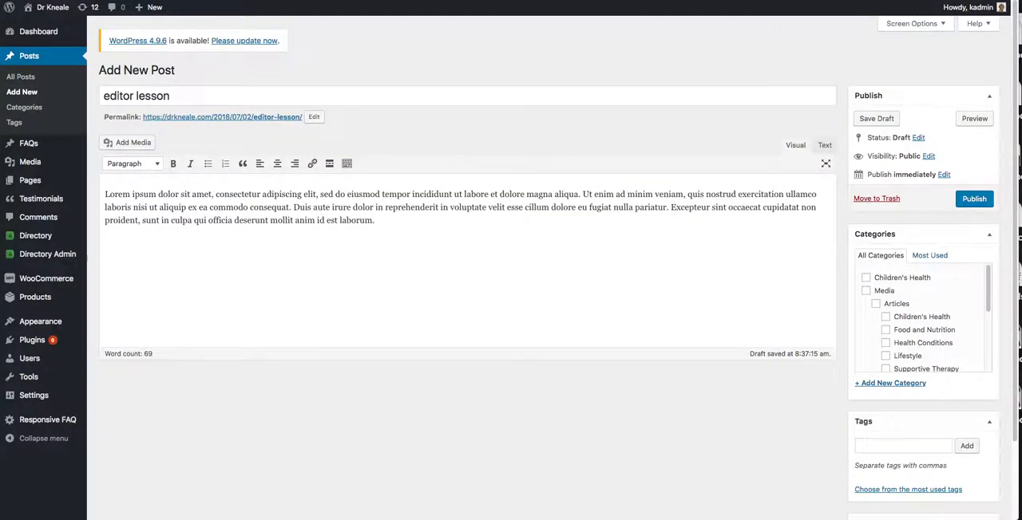
Delete the body in Text mode, paste the lorem ipsum paragraph in again, and return to Visual mode.
{"action": "left_click", "coordinate": [824, 147]}
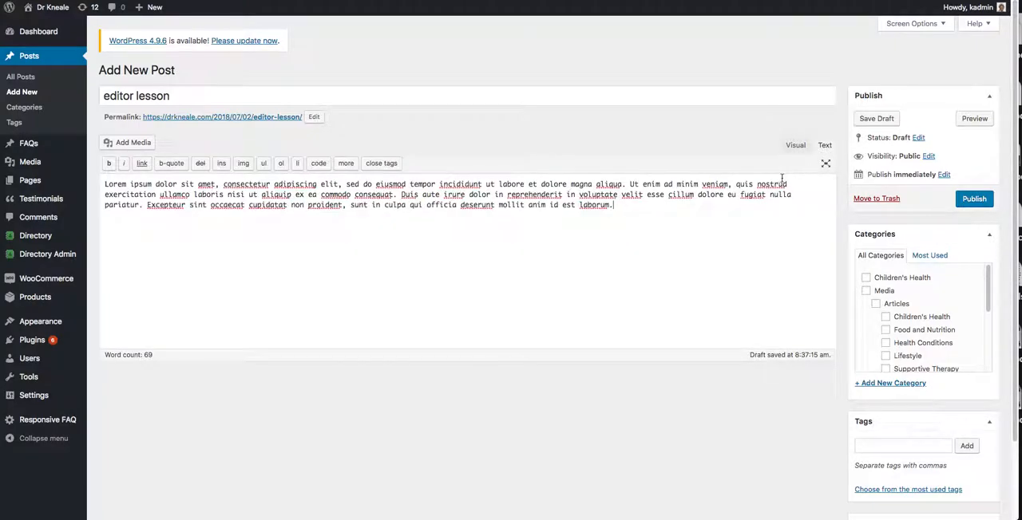
{"action": "left_click_drag", "start_coordinate": [628, 207], "coordinate": [57, 151]}
{"action": "key", "text": "ctrl+c"}
{"action": "mouse_move", "coordinate": [57, 151]}
{"action": "key", "text": "BackSpace"}
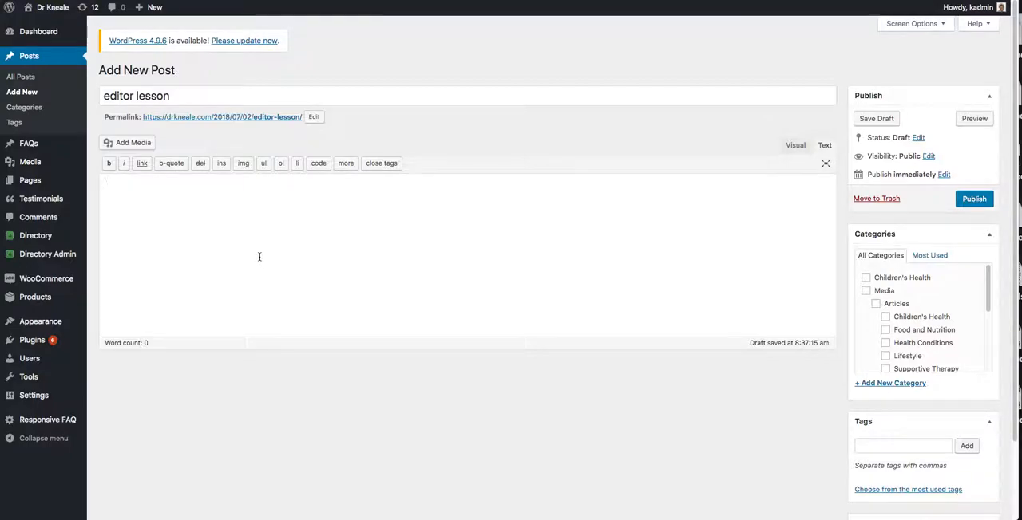
{"action": "key", "text": "ctrl+v"}
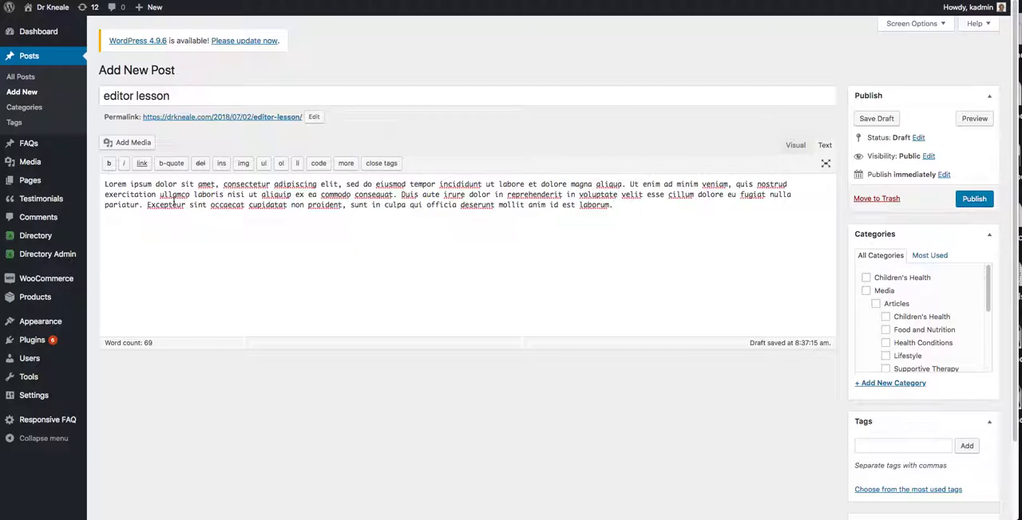
{"action": "left_click", "coordinate": [795, 145]}
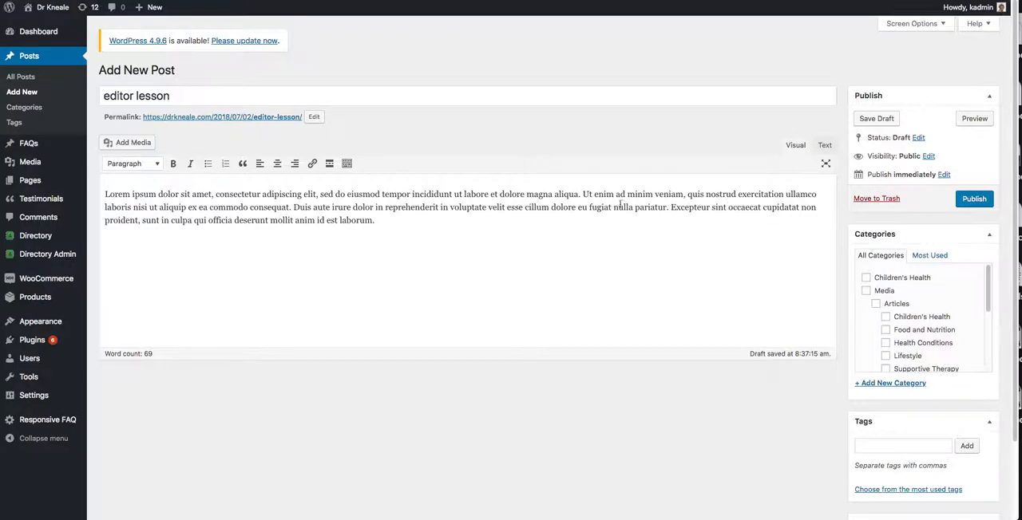
Show the second row of formatting tools in the visual editor.
{"action": "left_click", "coordinate": [347, 165]}
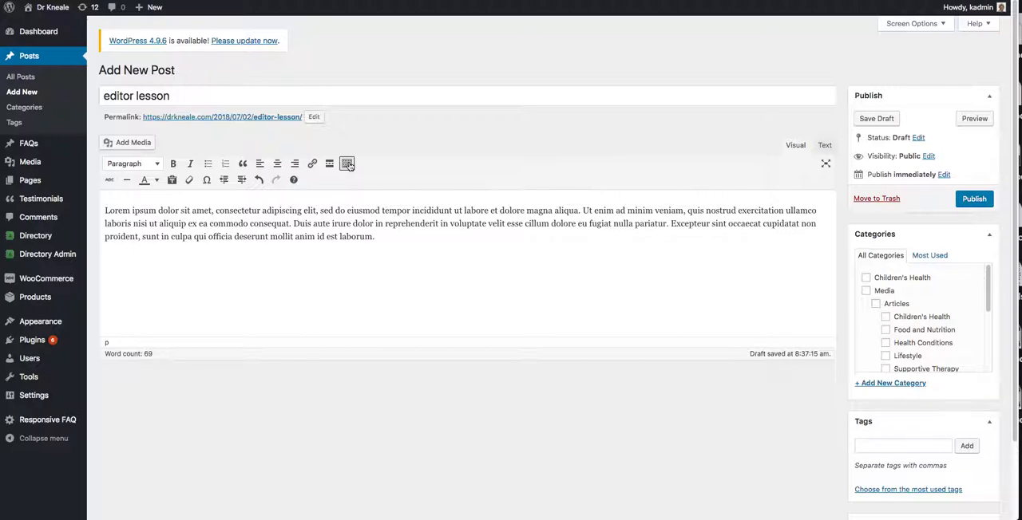
{"action": "left_click", "coordinate": [348, 164]}
{"action": "left_click", "coordinate": [347, 164]}
{"action": "left_click", "coordinate": [347, 164]}
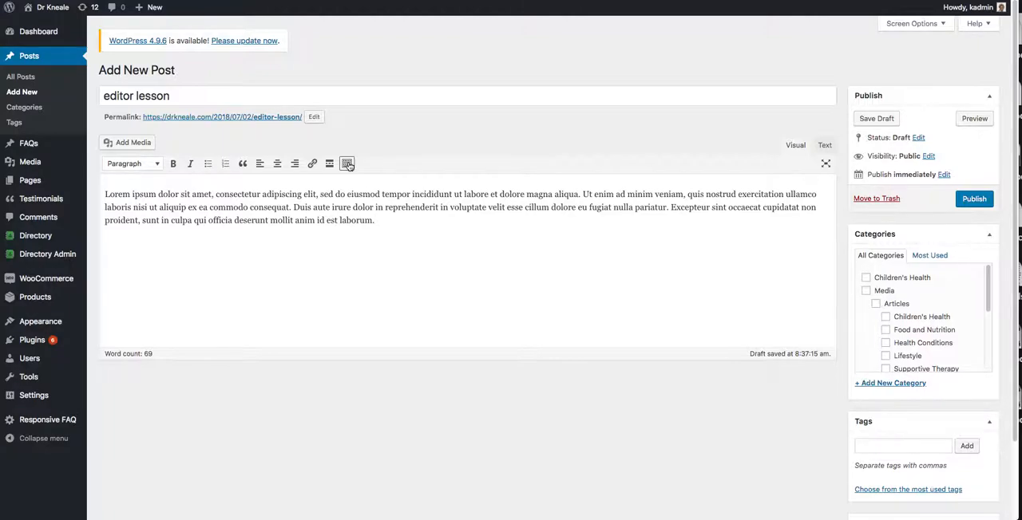
{"action": "left_click", "coordinate": [347, 165]}
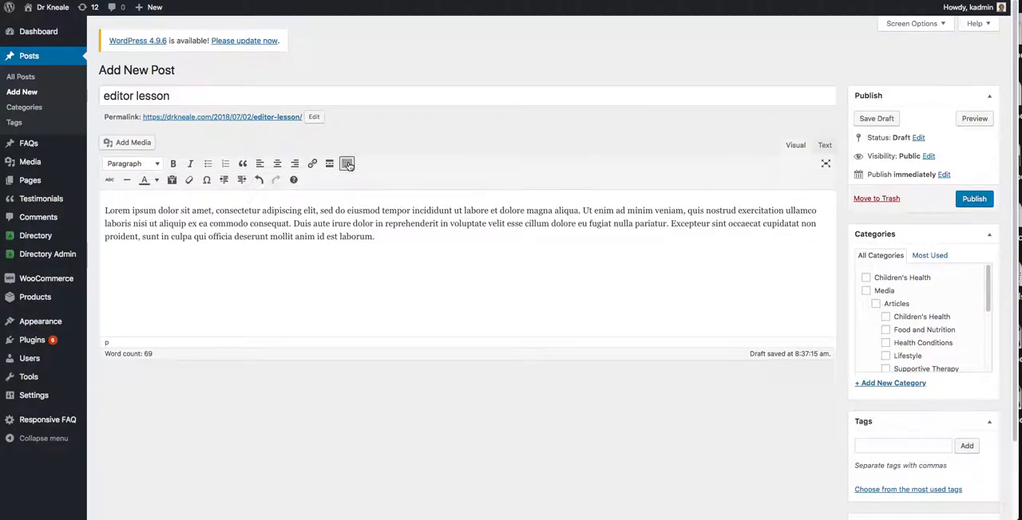
Colour the closing word "laborum." sea green.
{"action": "left_click", "coordinate": [157, 180]}
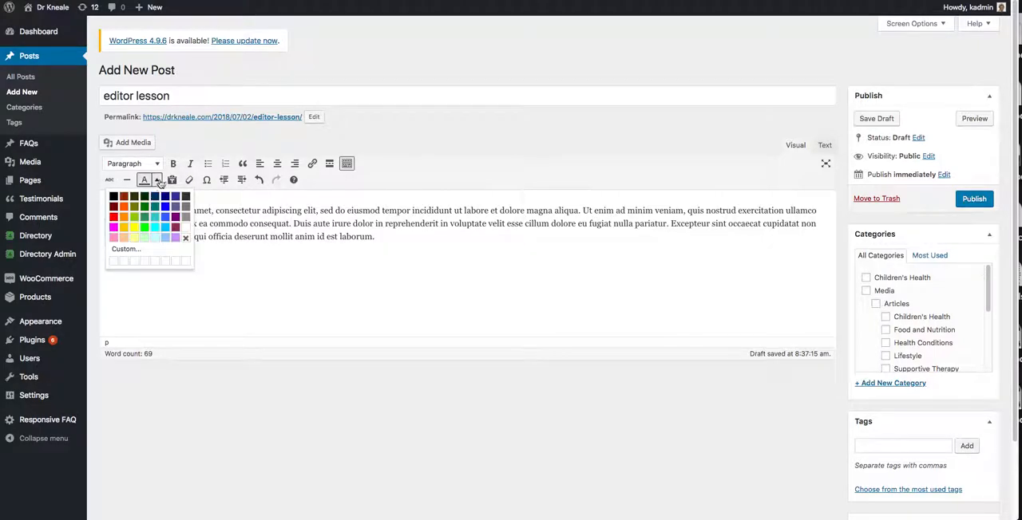
{"action": "left_click", "coordinate": [142, 217]}
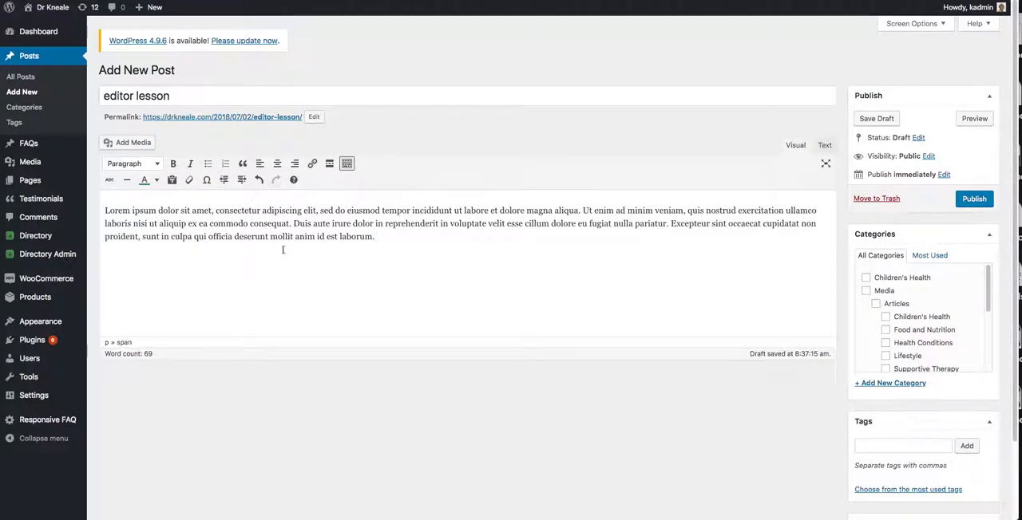
{"action": "left_click_drag", "start_coordinate": [338, 238], "coordinate": [384, 244]}
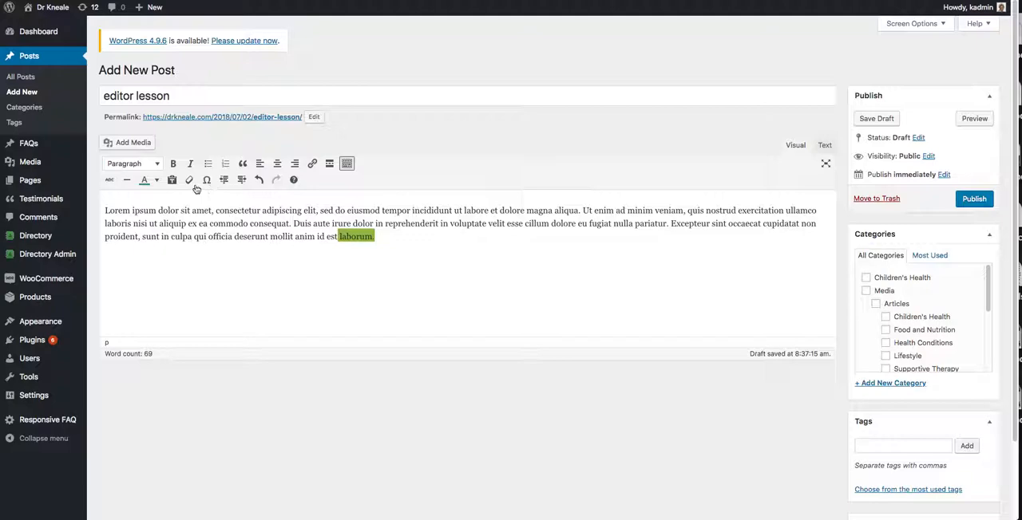
{"action": "left_click", "coordinate": [145, 181]}
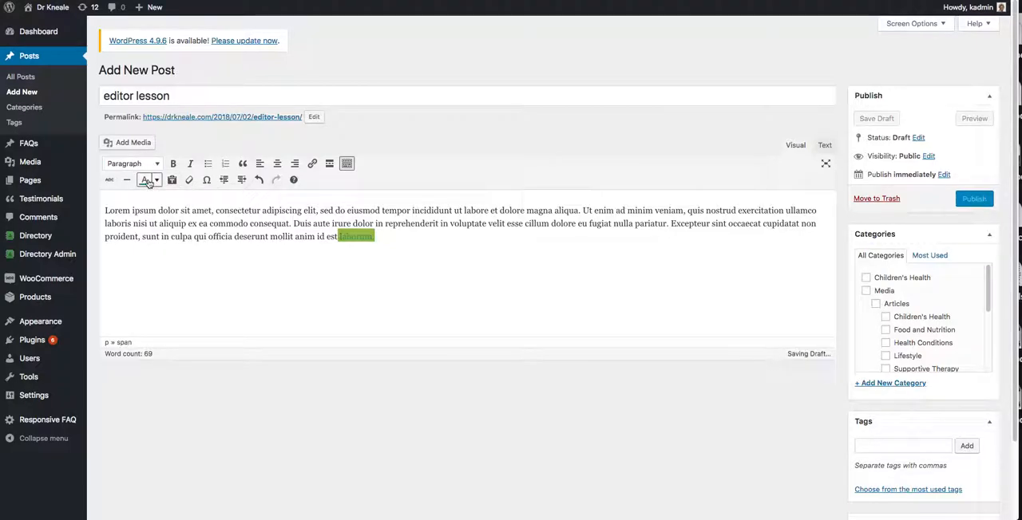
{"action": "key", "text": "Right"}
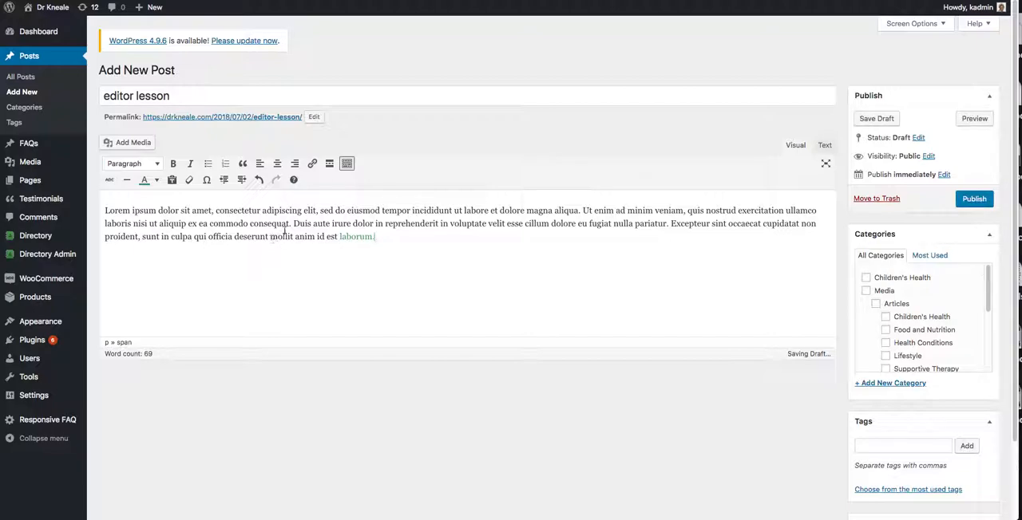
Colour the phrase "Duis aute irure dolor in reprehenderit in" dark burnt orange.
{"action": "left_click_drag", "start_coordinate": [294, 224], "coordinate": [448, 225]}
{"action": "left_click", "coordinate": [157, 179]}
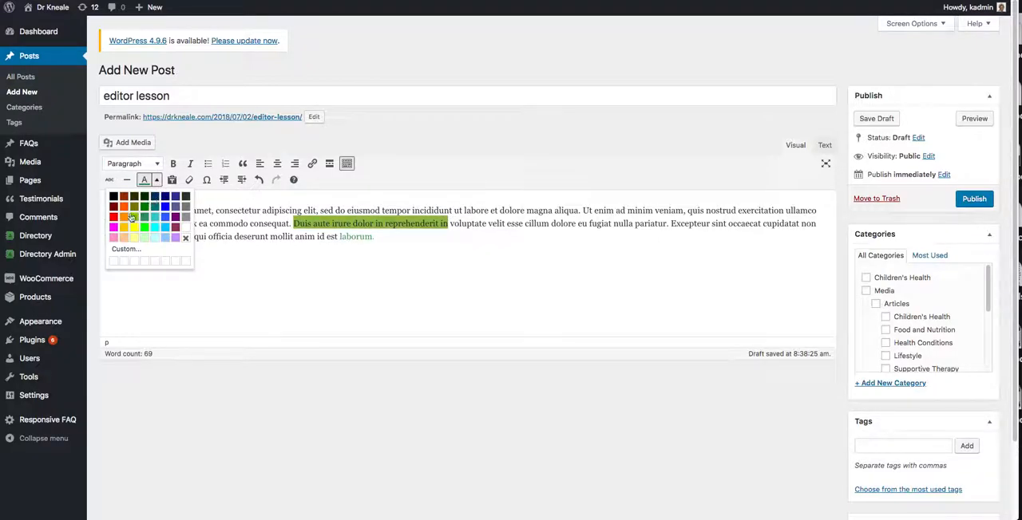
{"action": "left_click", "coordinate": [124, 198]}
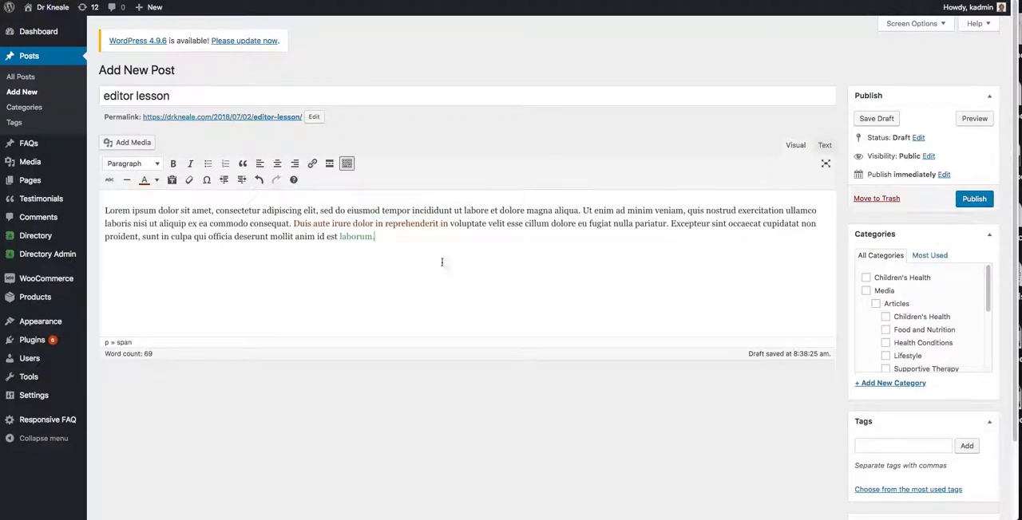
{"action": "left_click_drag", "start_coordinate": [320, 226], "coordinate": [366, 237]}
{"action": "left_click", "coordinate": [362, 224]}
{"action": "left_click_drag", "start_coordinate": [156, 211], "coordinate": [102, 211]}
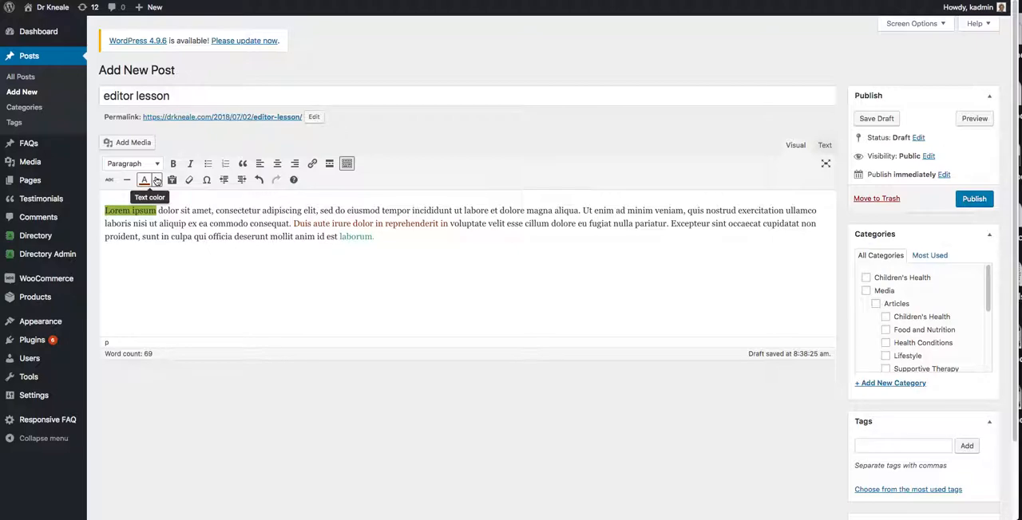
Replace the coloured body with a clean paste of the lorem ipsum paragraph in Text mode, and return to Visual mode.
{"action": "left_click", "coordinate": [825, 144]}
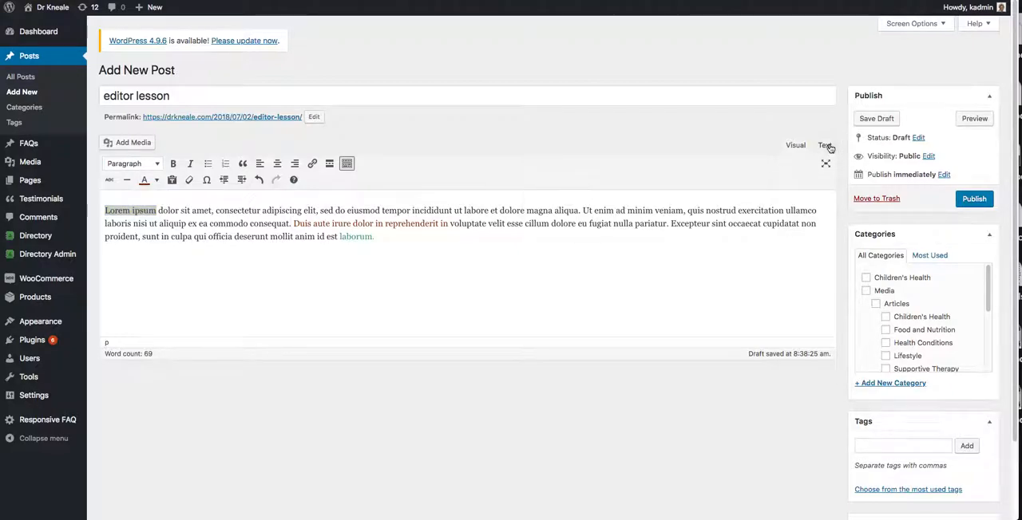
{"action": "key", "text": "super+a"}
{"action": "key", "text": "BackSpace"}
{"action": "key", "text": "super+v"}
{"action": "left_click", "coordinate": [794, 145]}
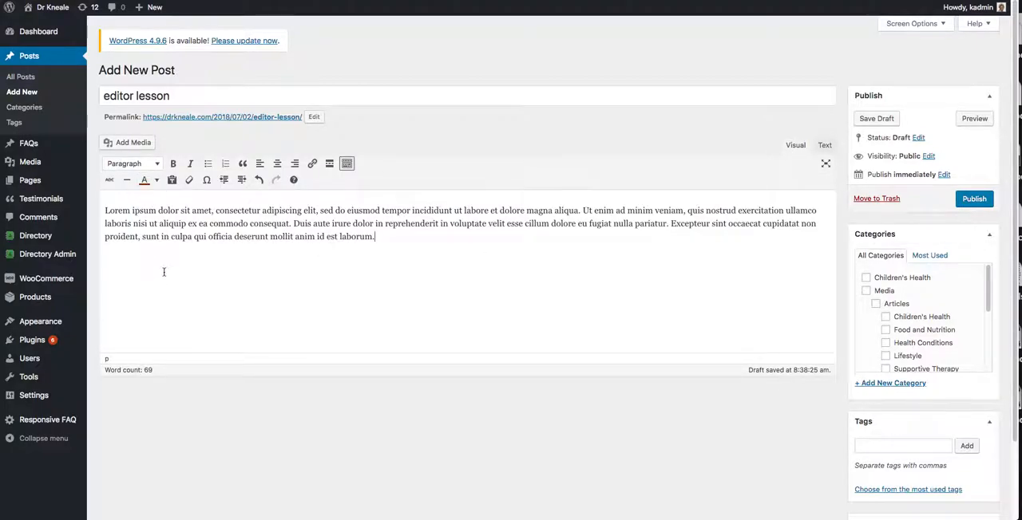
Split the body into separate paragraphs after "Lorem ipsum", "mollit", "anim" and "id est".
{"action": "left_click_drag", "start_coordinate": [157, 209], "coordinate": [105, 208]}
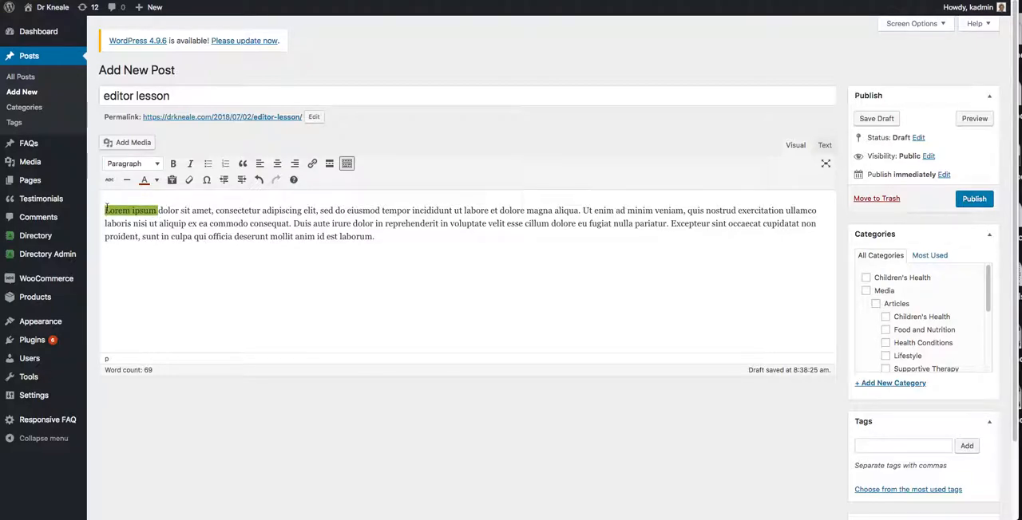
{"action": "key", "text": "Right"}
{"action": "key", "text": "Return"}
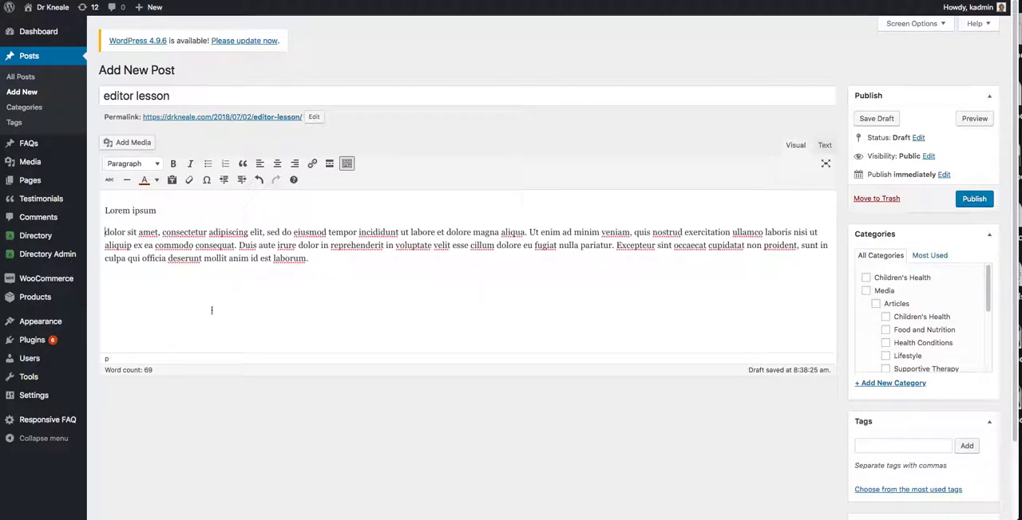
{"action": "left_click", "coordinate": [230, 258]}
{"action": "key", "text": "Return"}
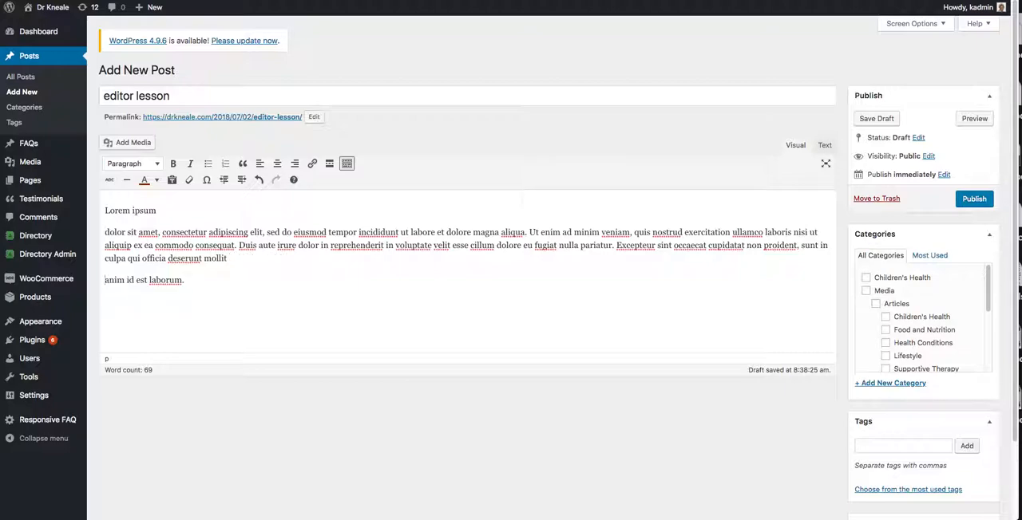
{"action": "key", "text": "Return"}
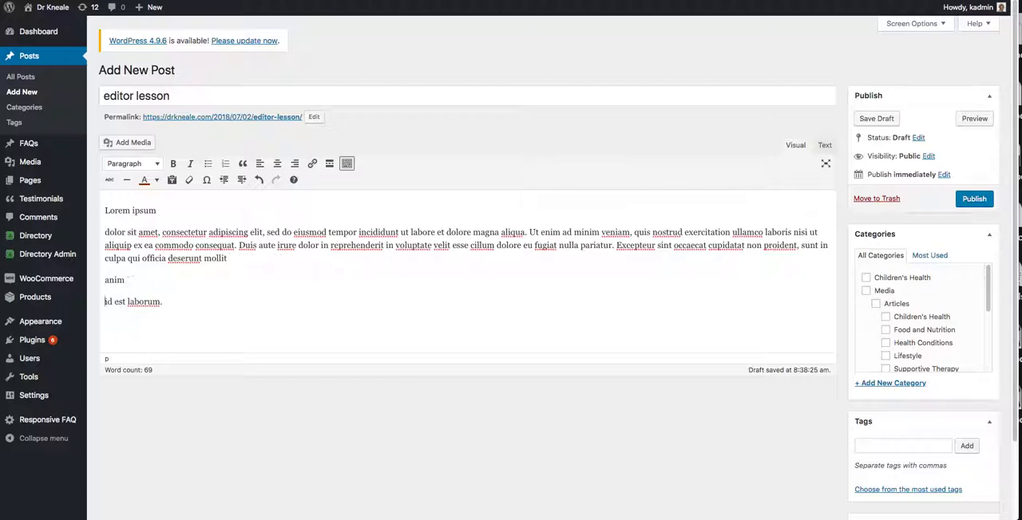
{"action": "key", "text": "Return"}
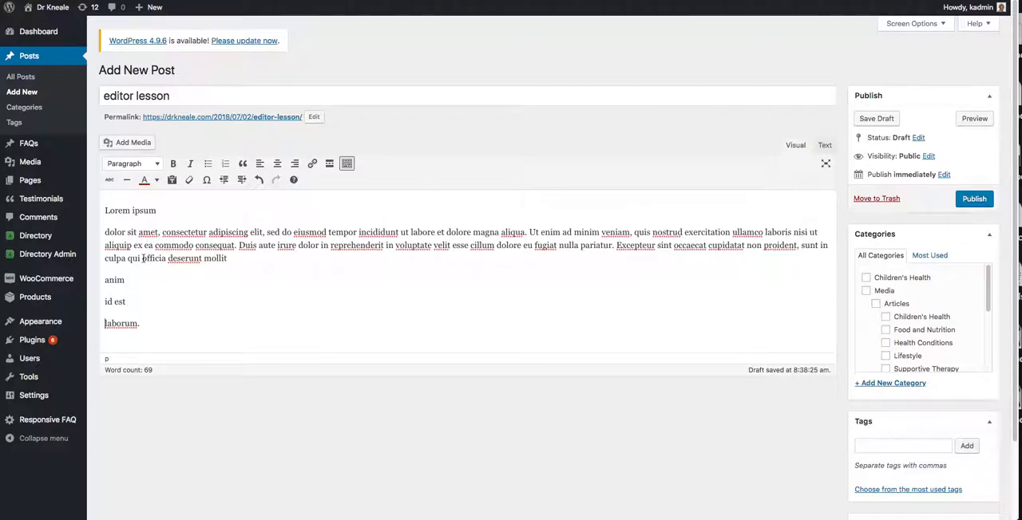
Start a new paragraph at "officia deserunt mollit".
{"action": "left_click_drag", "start_coordinate": [143, 259], "coordinate": [232, 259]}
{"action": "key", "text": "Return"}
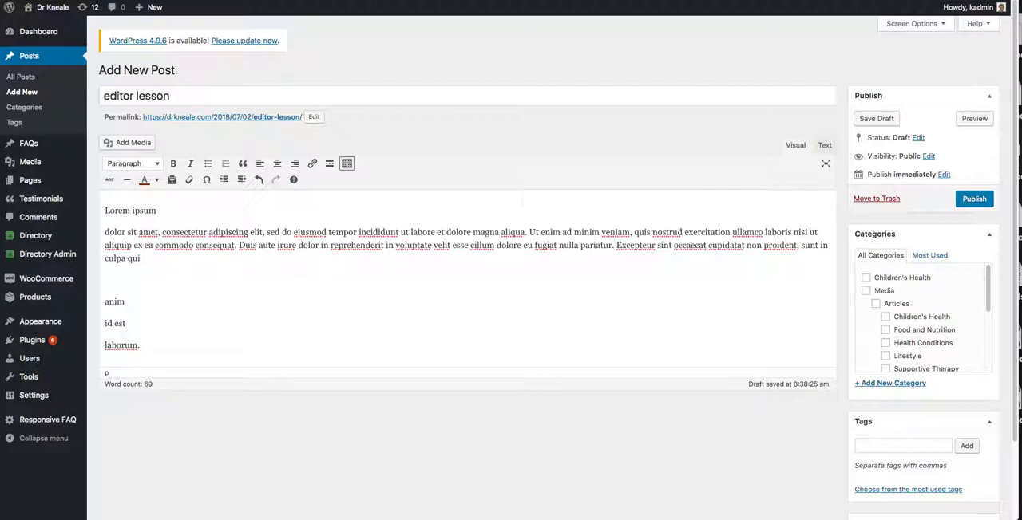
{"action": "key", "text": "ctrl+z"}
{"action": "key", "text": "Left"}
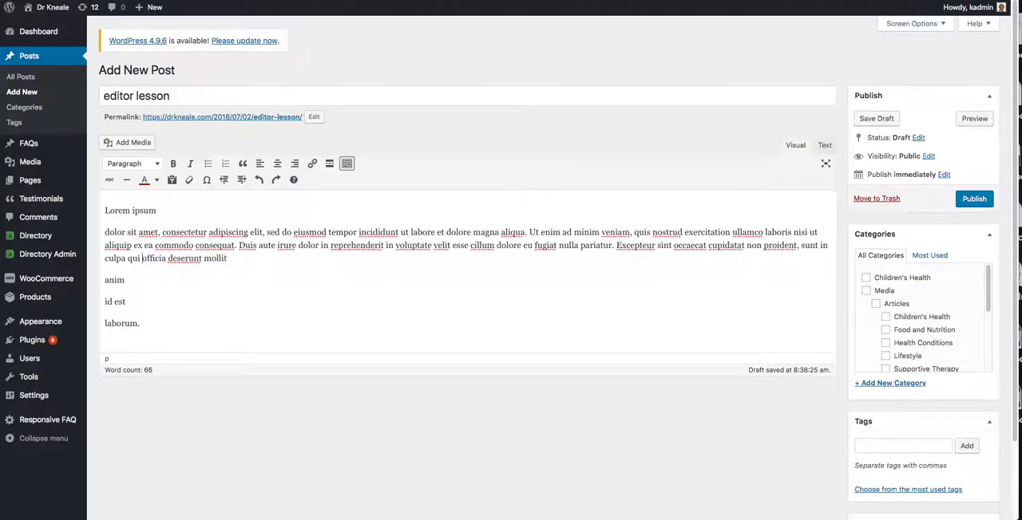
{"action": "key", "text": "Return"}
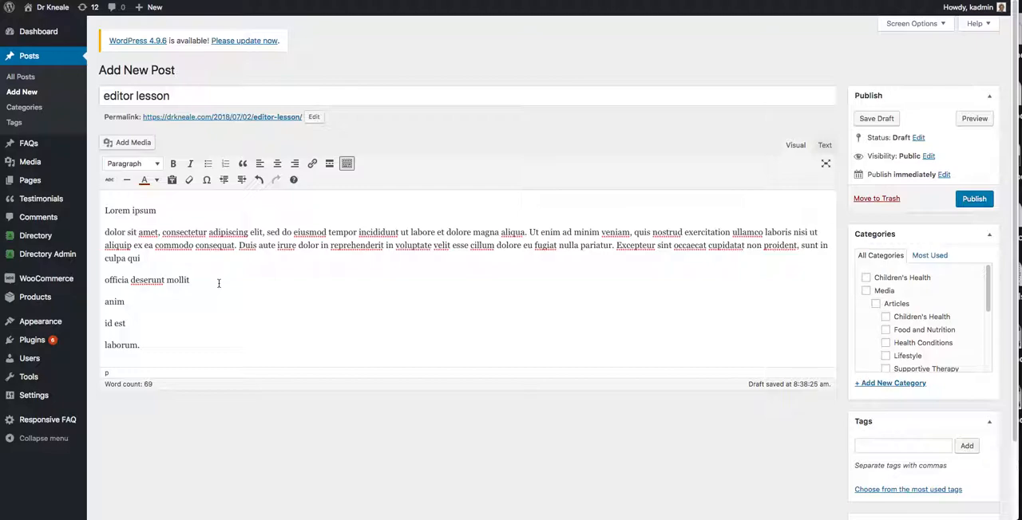
Set the text colour of the "Lorem ipsum" line to no colour.
{"action": "left_click_drag", "start_coordinate": [159, 211], "coordinate": [95, 211]}
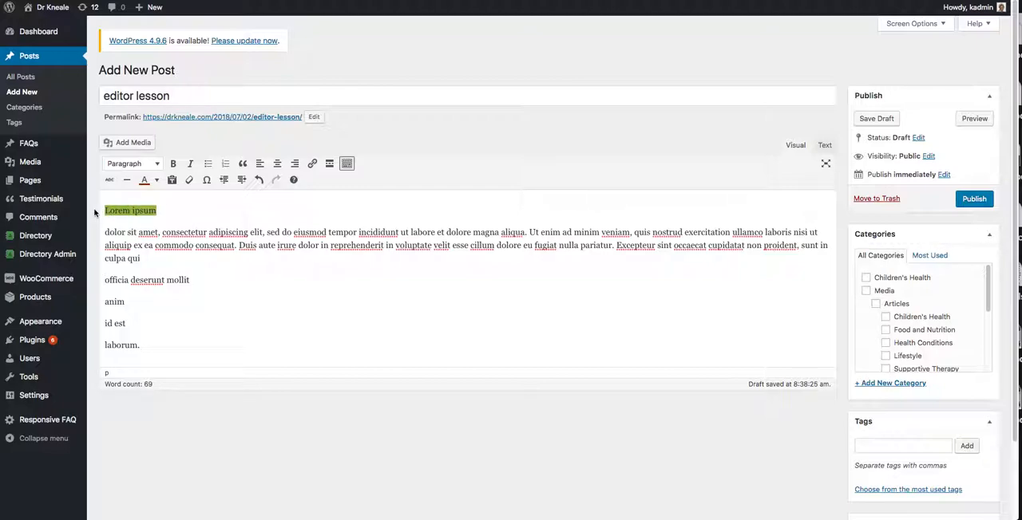
{"action": "left_click", "coordinate": [156, 180]}
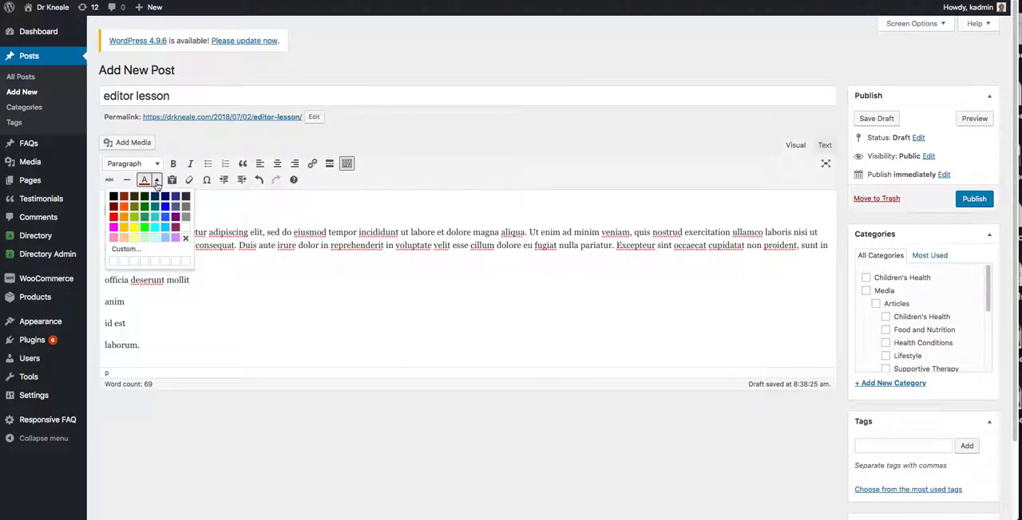
{"action": "left_click", "coordinate": [187, 238]}
{"action": "left_click", "coordinate": [226, 211]}
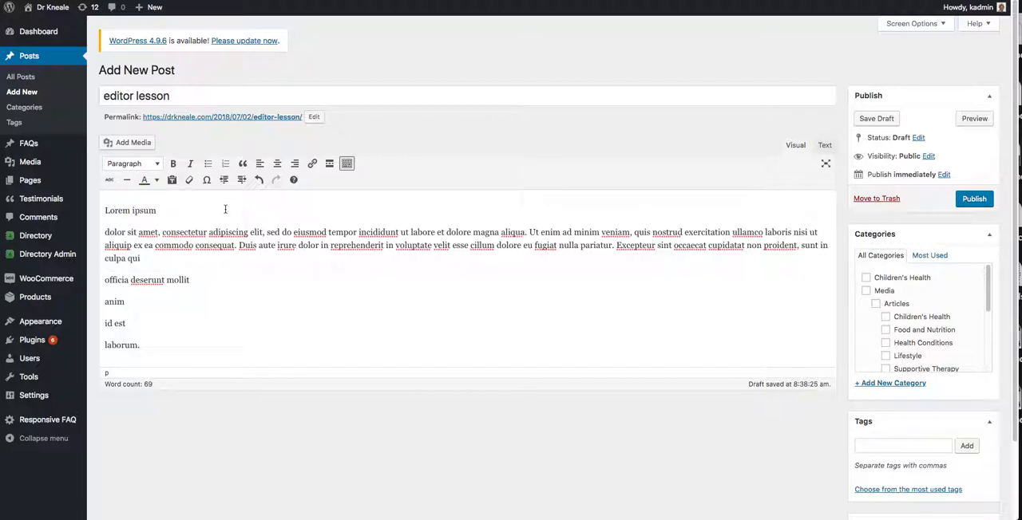
Format the "Lorem ipsum" line as Heading 2.
{"action": "left_click", "coordinate": [160, 210]}
{"action": "left_click_drag", "start_coordinate": [159, 211], "coordinate": [103, 210]}
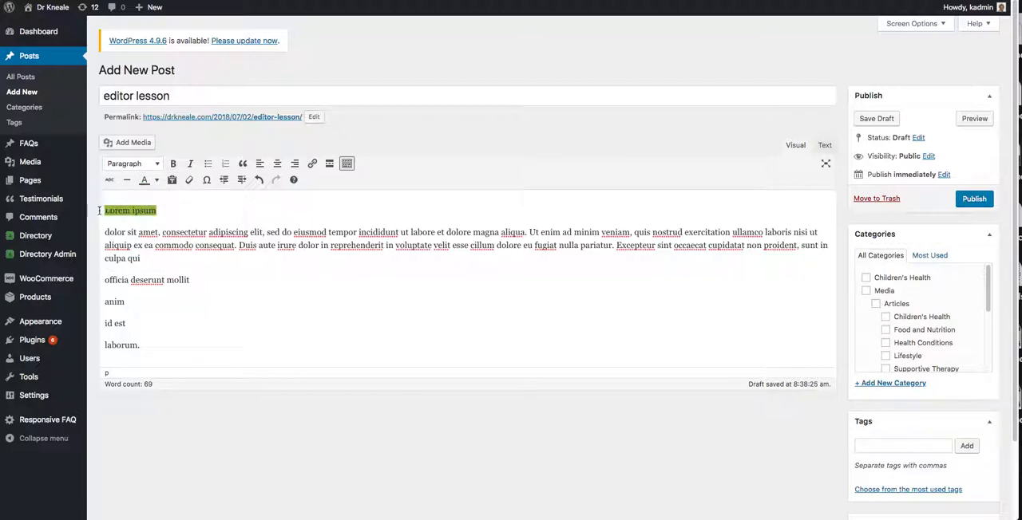
{"action": "left_click", "coordinate": [156, 165]}
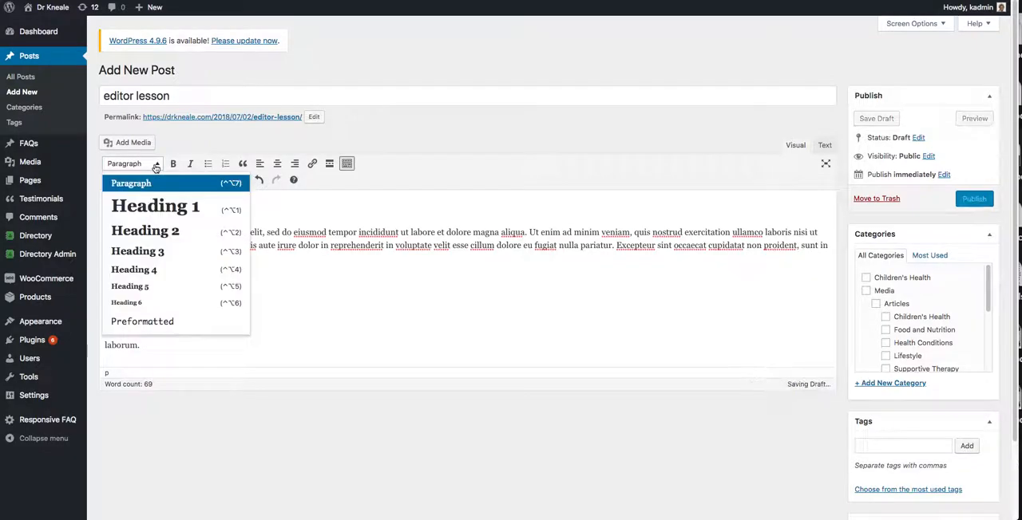
{"action": "left_click", "coordinate": [157, 232]}
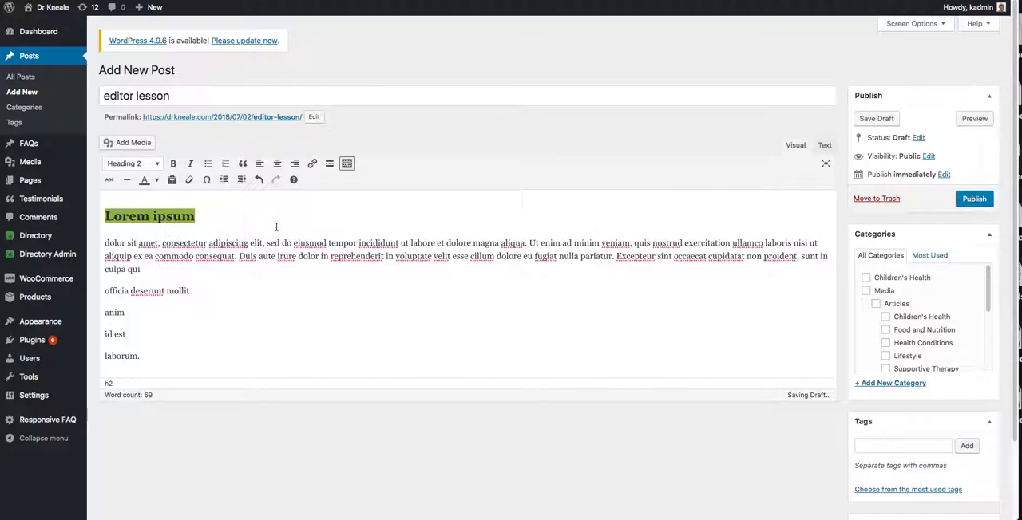
Try Heading 1 and Heading 4 on the "Lorem ipsum" line.
{"action": "key", "text": "Down"}
{"action": "left_click_drag", "start_coordinate": [276, 226], "coordinate": [105, 217]}
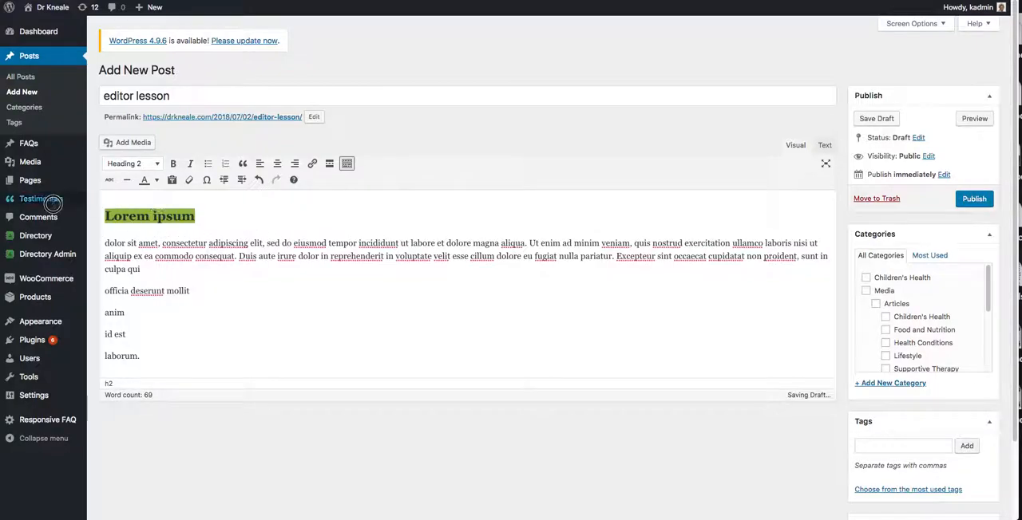
{"action": "left_click", "coordinate": [152, 163]}
{"action": "left_click", "coordinate": [155, 205]}
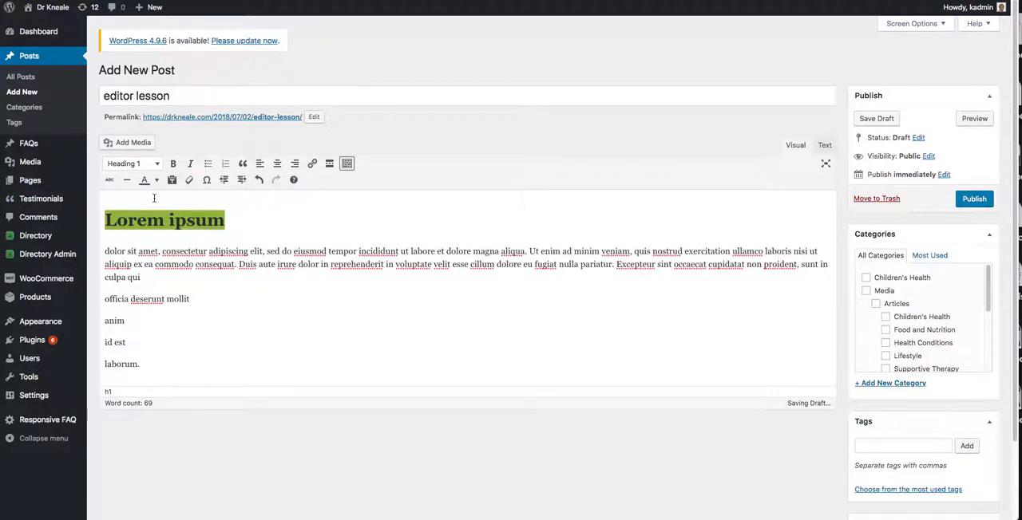
{"action": "left_click", "coordinate": [151, 164]}
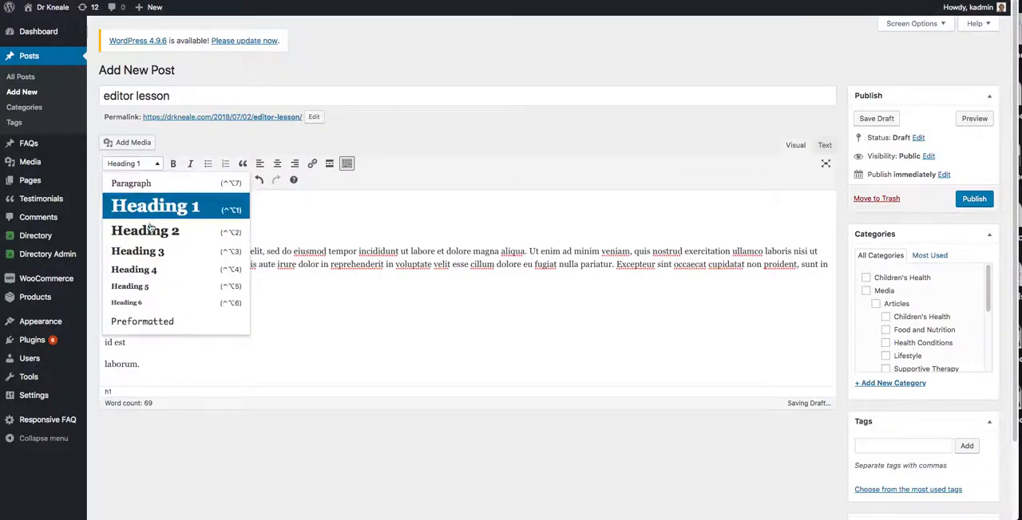
{"action": "left_click", "coordinate": [150, 270]}
Set the "Lorem ipsum" line to Heading 3.
{"action": "left_click", "coordinate": [154, 164]}
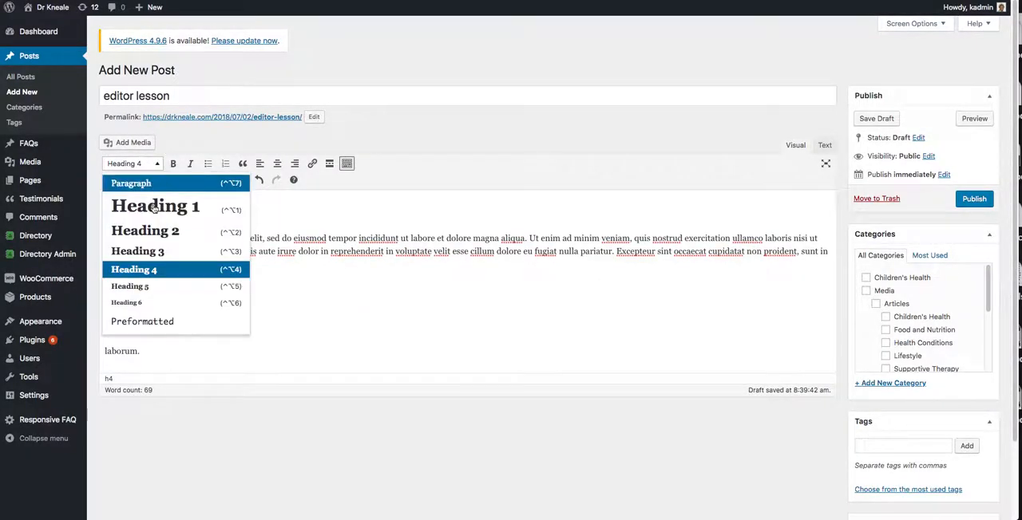
{"action": "left_click", "coordinate": [148, 251]}
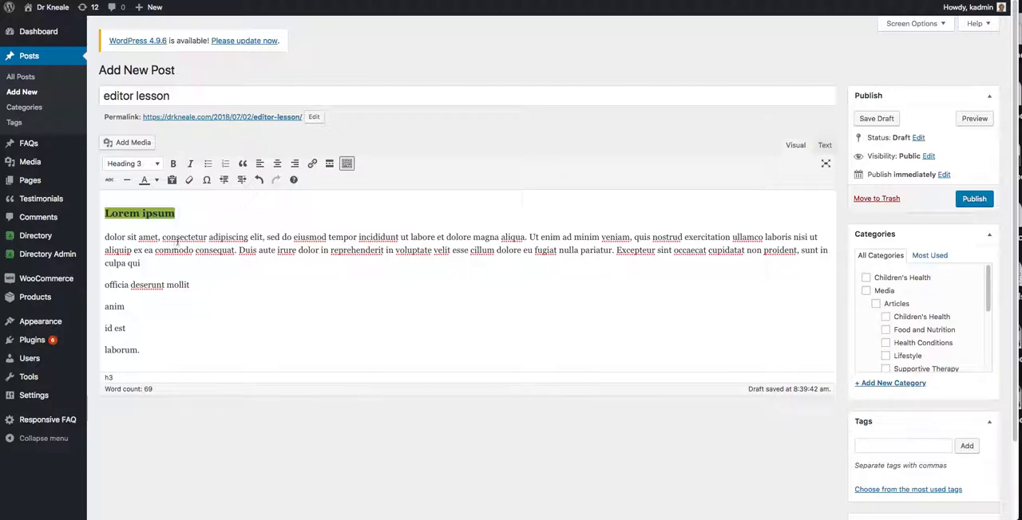
{"action": "left_click", "coordinate": [240, 221]}
Apply the Paragraph format to the long text block starting with "dolor sit amet".
{"action": "left_click_drag", "start_coordinate": [139, 262], "coordinate": [88, 233]}
{"action": "left_click", "coordinate": [159, 167]}
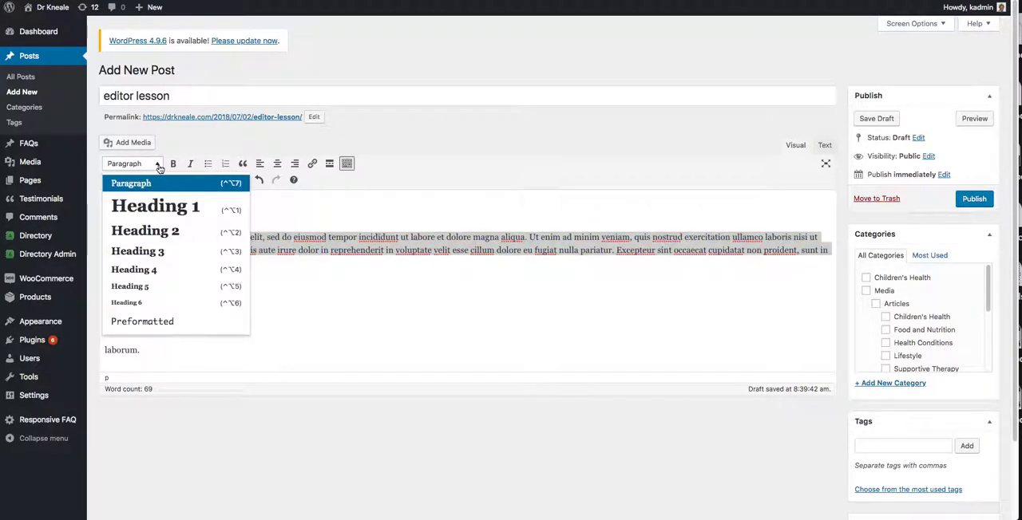
{"action": "left_click", "coordinate": [143, 183]}
{"action": "left_click", "coordinate": [250, 301]}
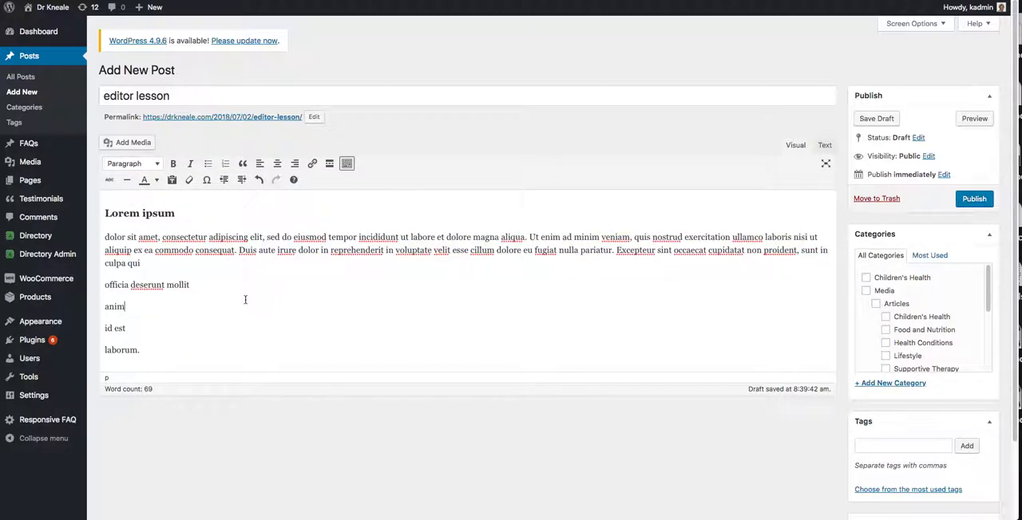
Make the "officia deserunt mollit" line bold.
{"action": "left_click_drag", "start_coordinate": [203, 286], "coordinate": [101, 286]}
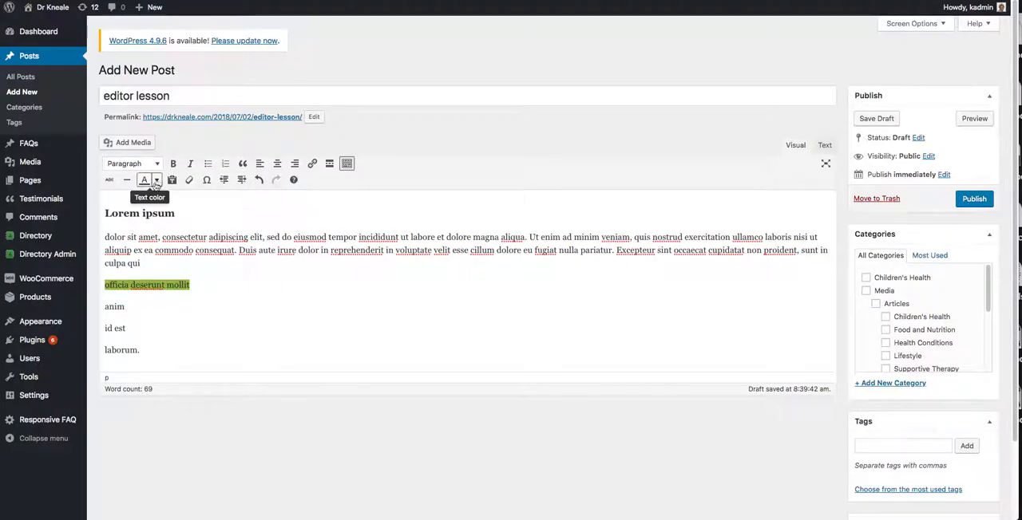
{"action": "left_click", "coordinate": [173, 164]}
{"action": "left_click", "coordinate": [267, 299]}
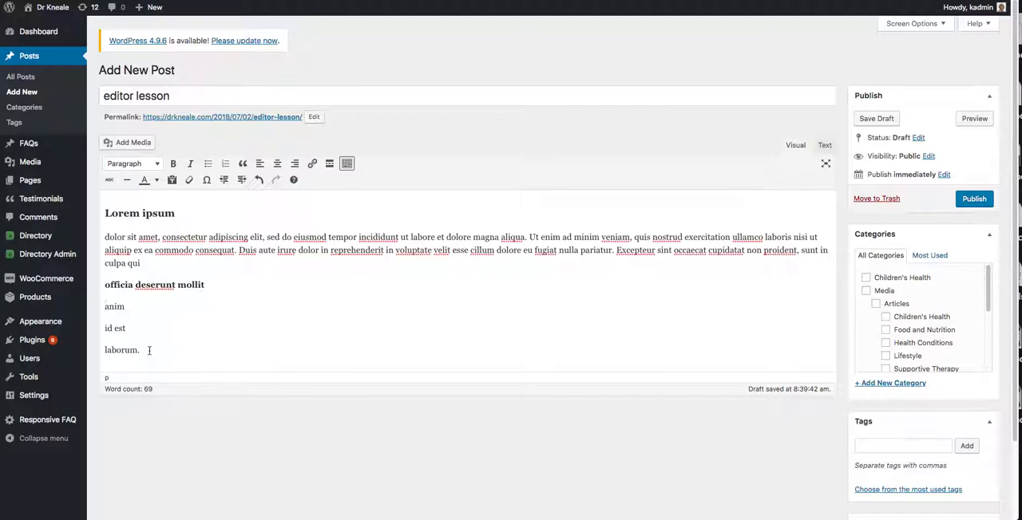
{"action": "type", "text": "*"}
{"action": "key", "text": "BackSpace"}
{"action": "left_click", "coordinate": [130, 309]}
{"action": "left_click", "coordinate": [106, 328]}
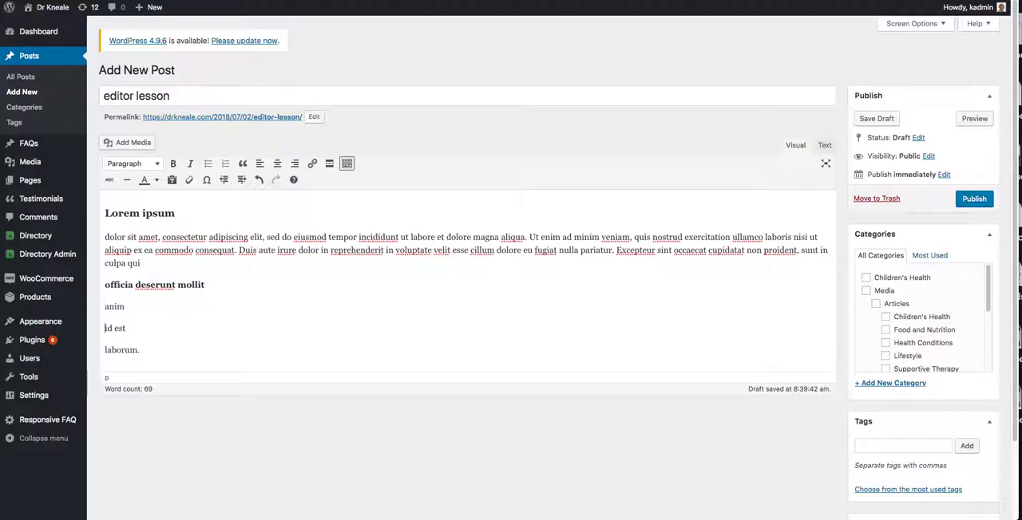
{"action": "left_click", "coordinate": [132, 328]}
{"action": "key", "text": "Delete"}
{"action": "key", "text": "Return"}
Turn the "anim", "id est" and "laborum." lines into a bulleted list.
{"action": "left_click_drag", "start_coordinate": [142, 351], "coordinate": [97, 303]}
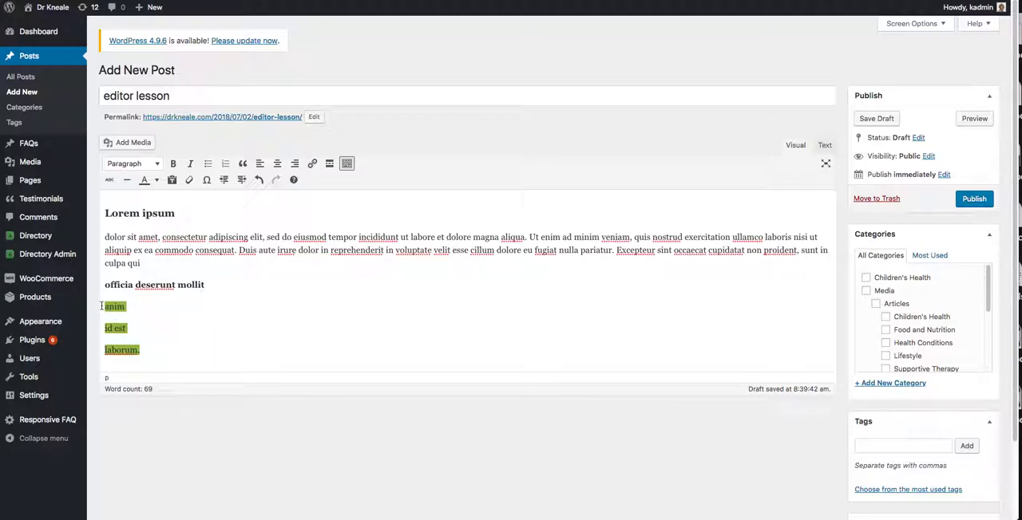
{"action": "left_click", "coordinate": [206, 165]}
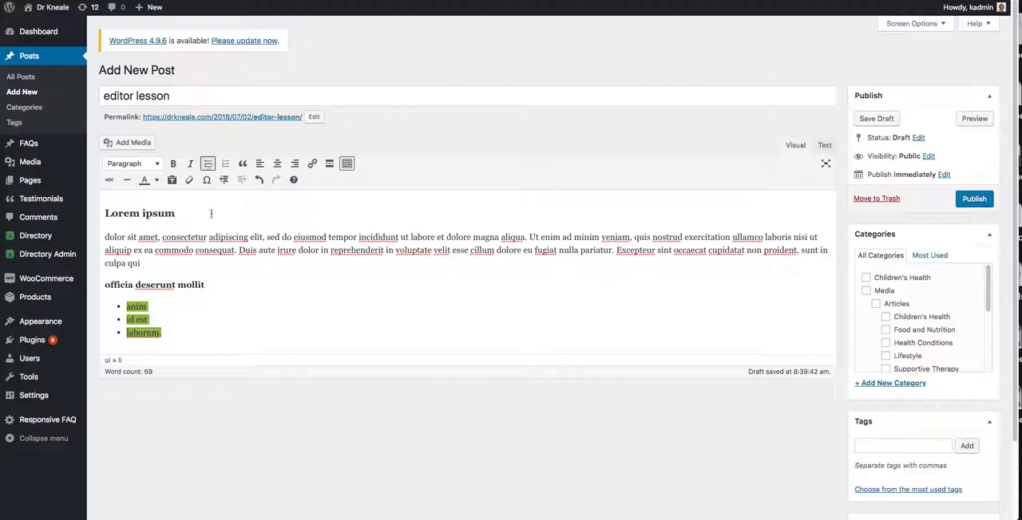
{"action": "left_click", "coordinate": [297, 318]}
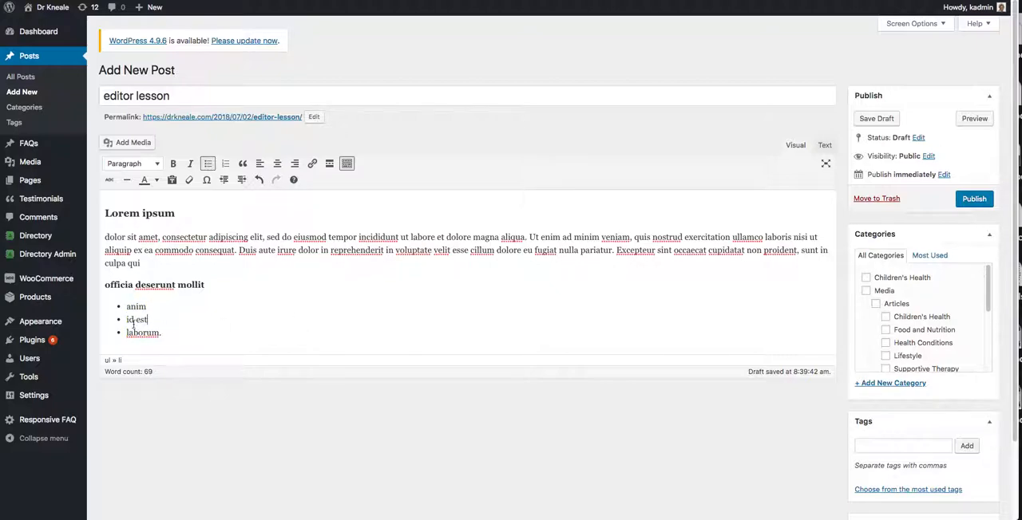
Remove the bullets from the "anim", "id est" and "laborum." lines and number them instead.
{"action": "left_click_drag", "start_coordinate": [168, 334], "coordinate": [103, 304]}
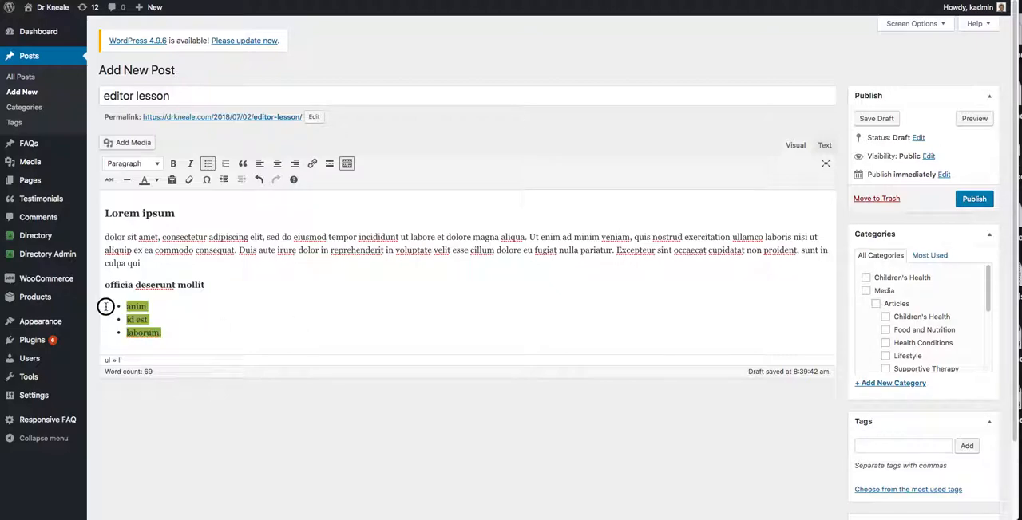
{"action": "left_click", "coordinate": [208, 165]}
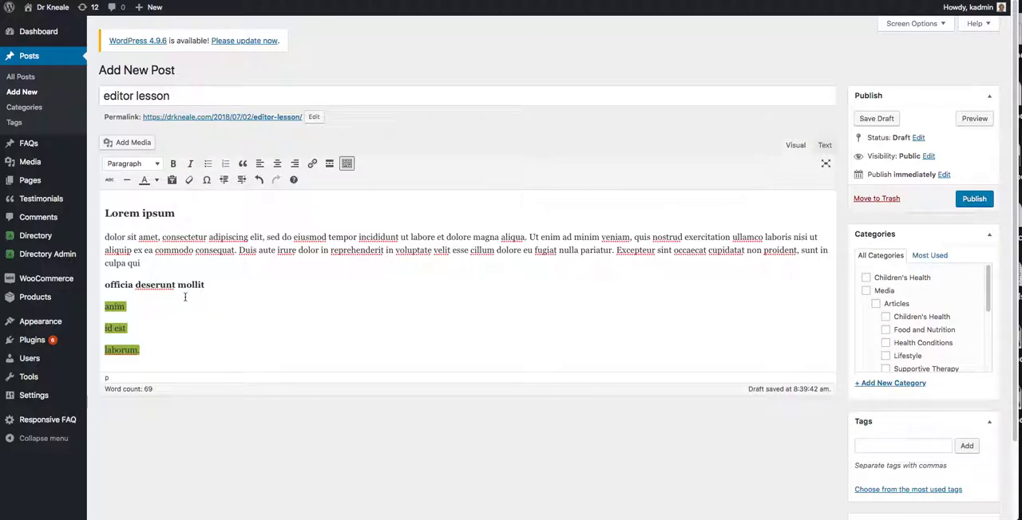
{"action": "left_click", "coordinate": [225, 163]}
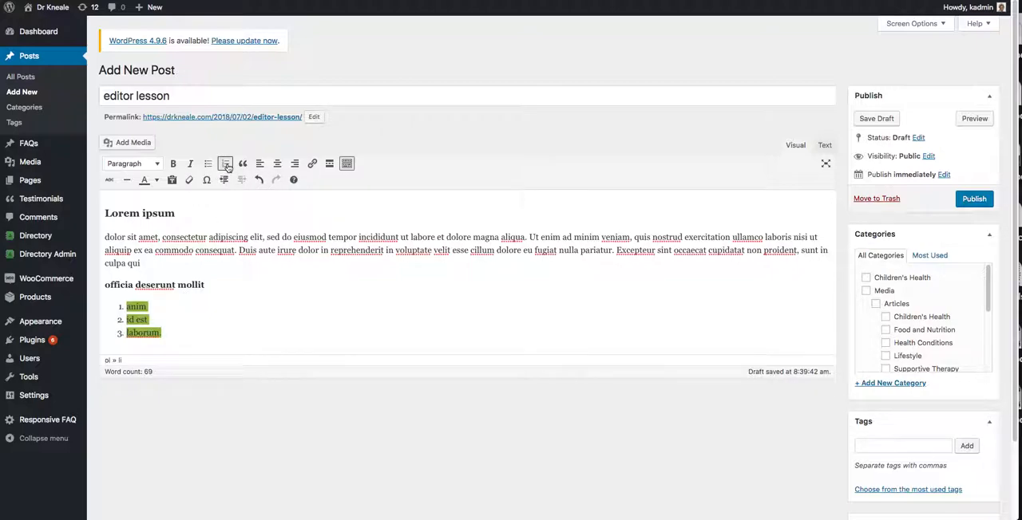
{"action": "left_click", "coordinate": [269, 305]}
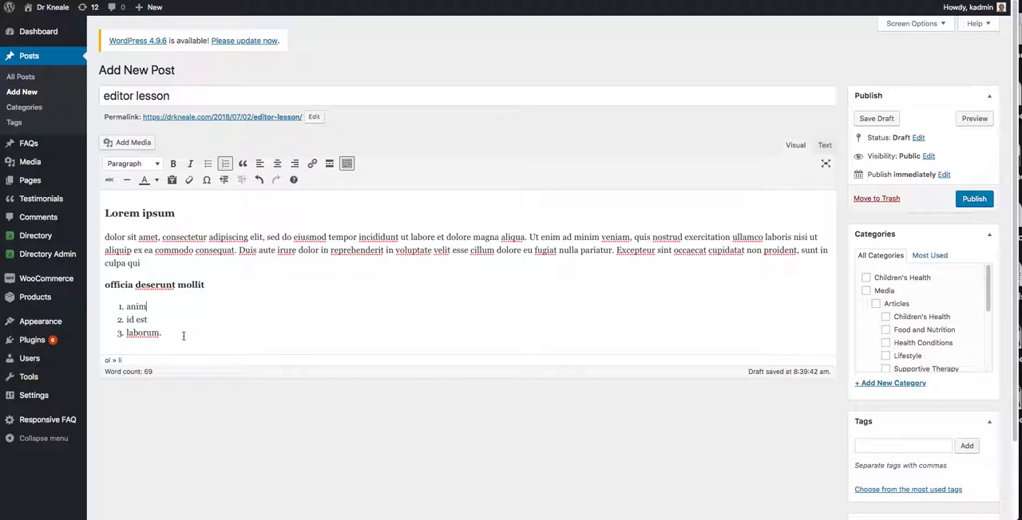
Switch the three-item list to bullets and back to numbers, and remove its list formatting.
{"action": "left_click_drag", "start_coordinate": [182, 336], "coordinate": [110, 305]}
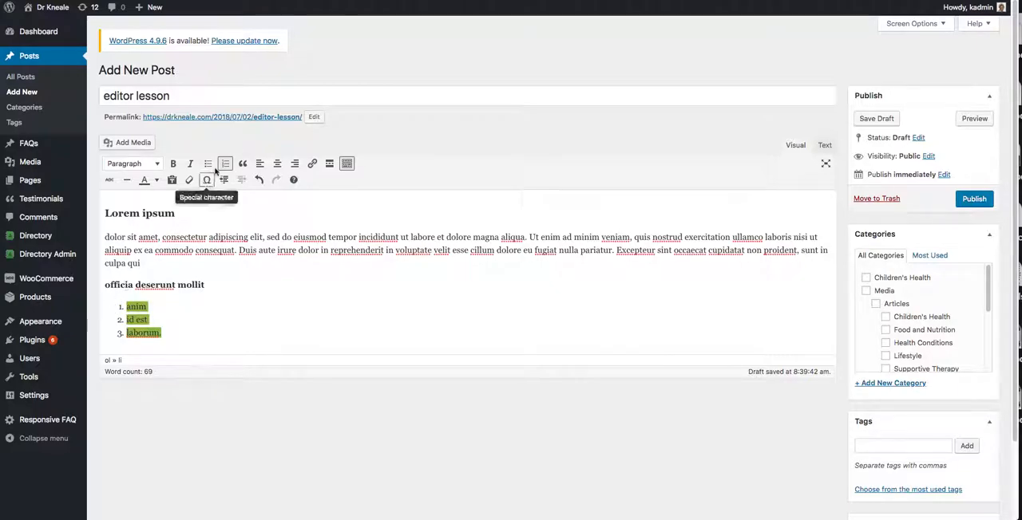
{"action": "left_click", "coordinate": [208, 164]}
{"action": "left_click", "coordinate": [225, 163]}
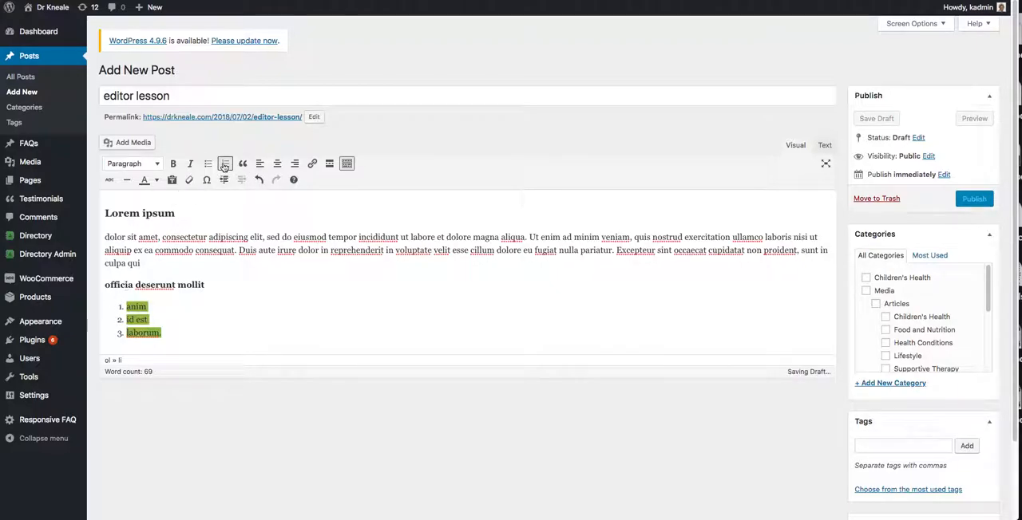
{"action": "left_click", "coordinate": [225, 163]}
{"action": "left_click", "coordinate": [250, 338]}
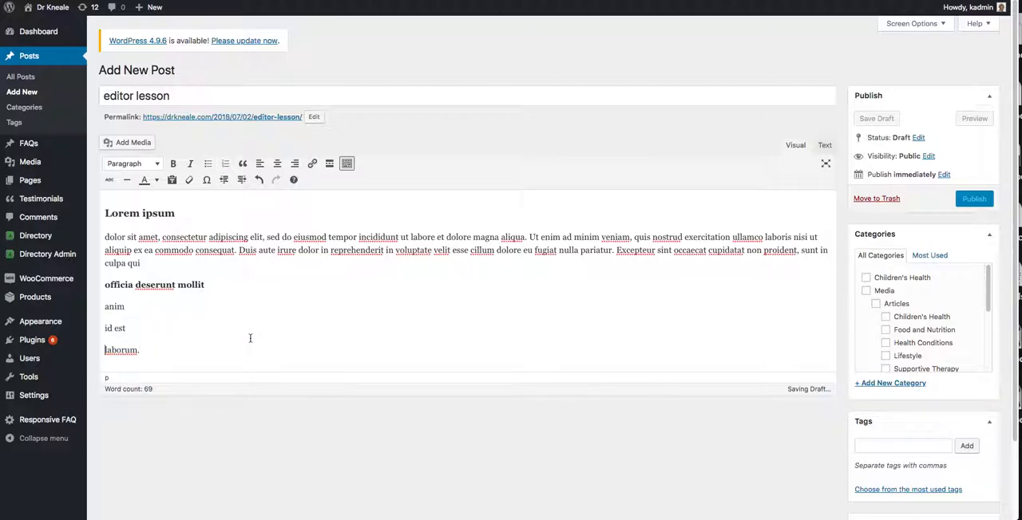
Format the "anim", "id est" and "laborum." lines as a numbered list, and inspect the HTML in Text mode before returning to Visual mode.
{"action": "left_click_drag", "start_coordinate": [165, 348], "coordinate": [96, 308]}
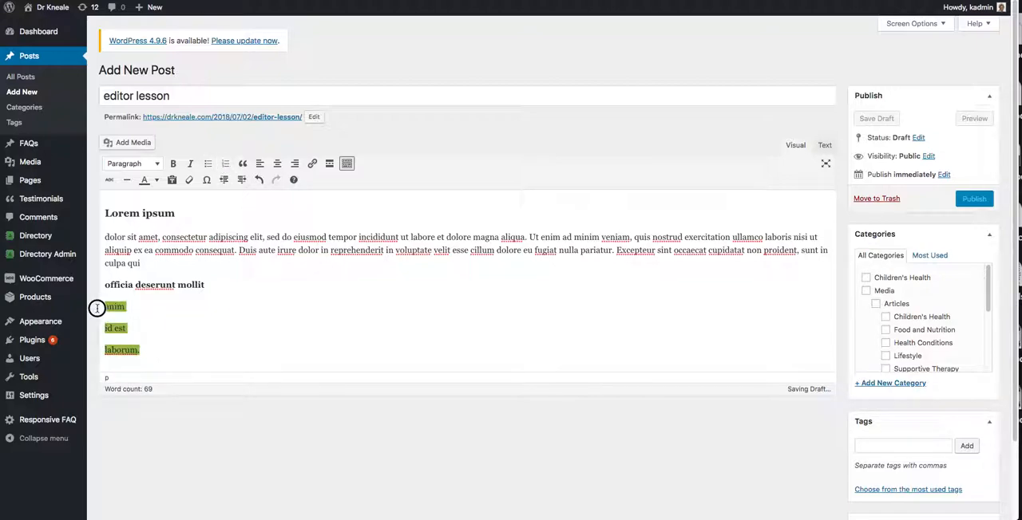
{"action": "left_click", "coordinate": [224, 164]}
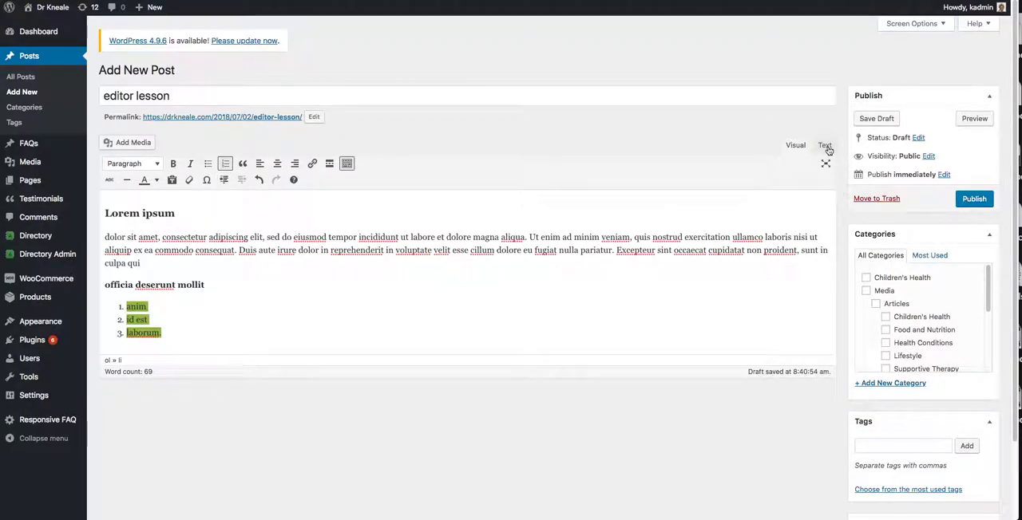
{"action": "left_click", "coordinate": [827, 148]}
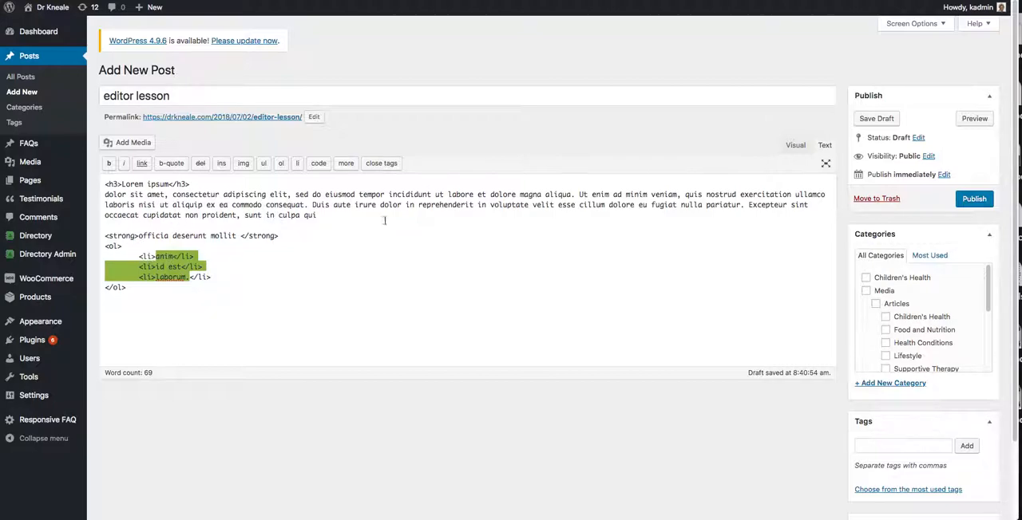
{"action": "left_click", "coordinate": [801, 147]}
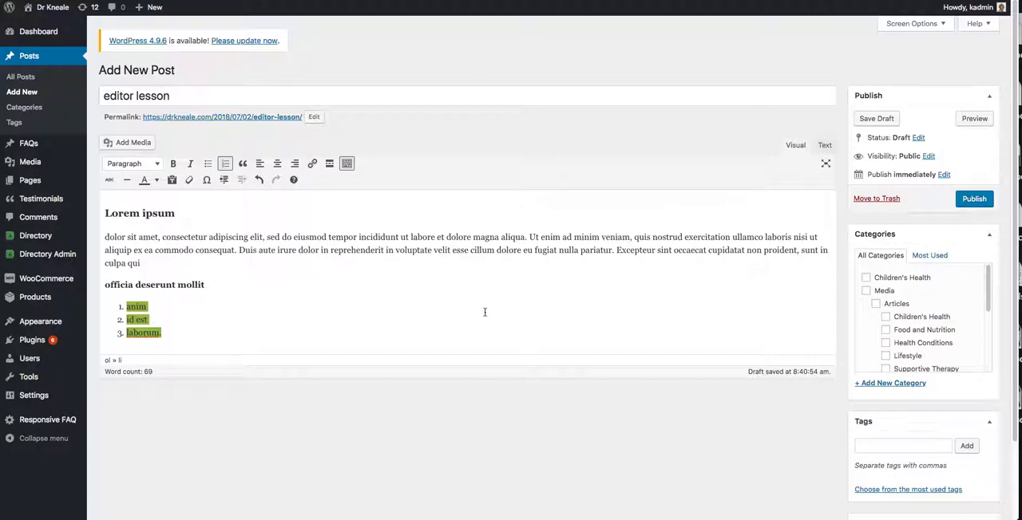
Bold the words "sed" and "reprehenderit" in the long paragraph, and check their HTML in Text mode before returning to Visual mode.
{"action": "left_click_drag", "start_coordinate": [266, 237], "coordinate": [280, 237]}
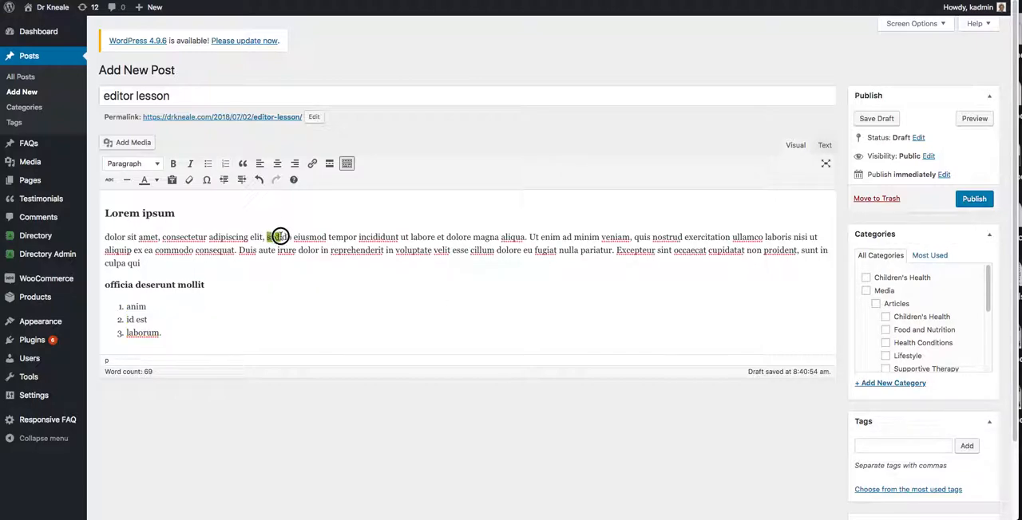
{"action": "left_click", "coordinate": [173, 164]}
{"action": "left_click_drag", "start_coordinate": [330, 251], "coordinate": [386, 250]}
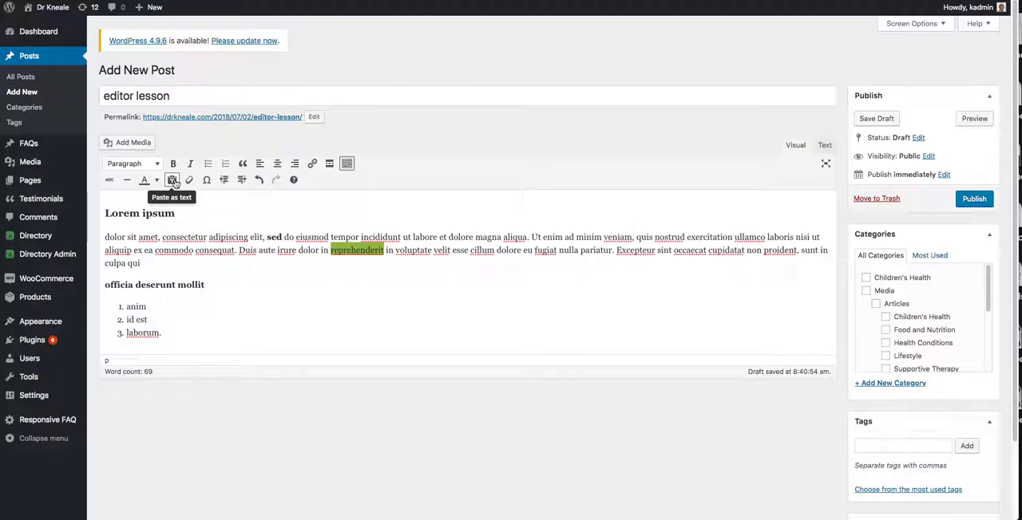
{"action": "left_click", "coordinate": [172, 163]}
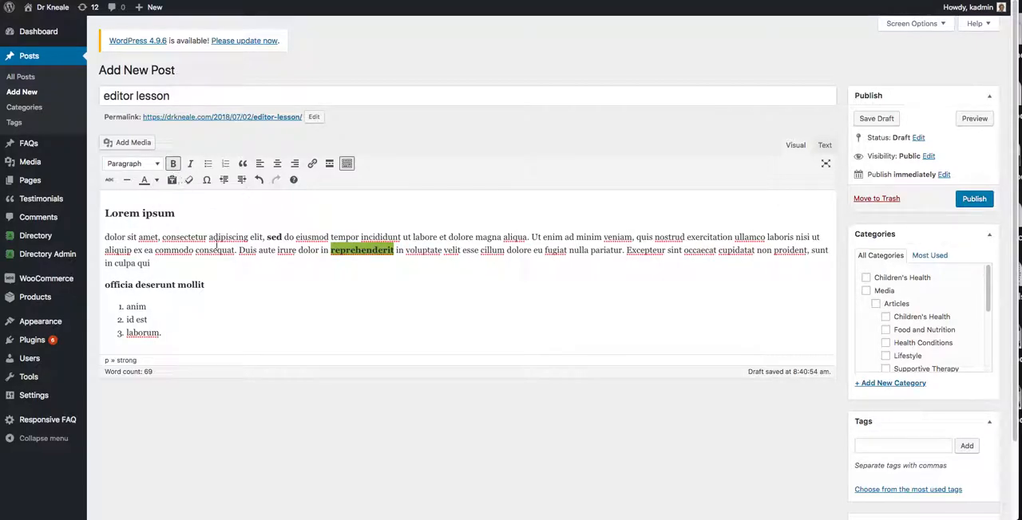
{"action": "left_click", "coordinate": [824, 145]}
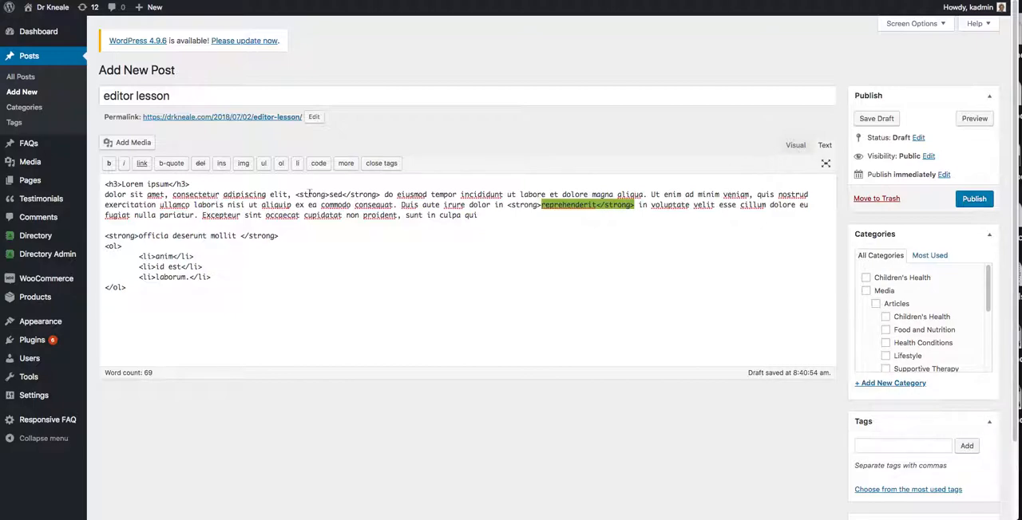
{"action": "left_click", "coordinate": [795, 145]}
Colour the word "velit" in the long paragraph teal (#008080).
{"action": "left_click_drag", "start_coordinate": [444, 250], "coordinate": [462, 254]}
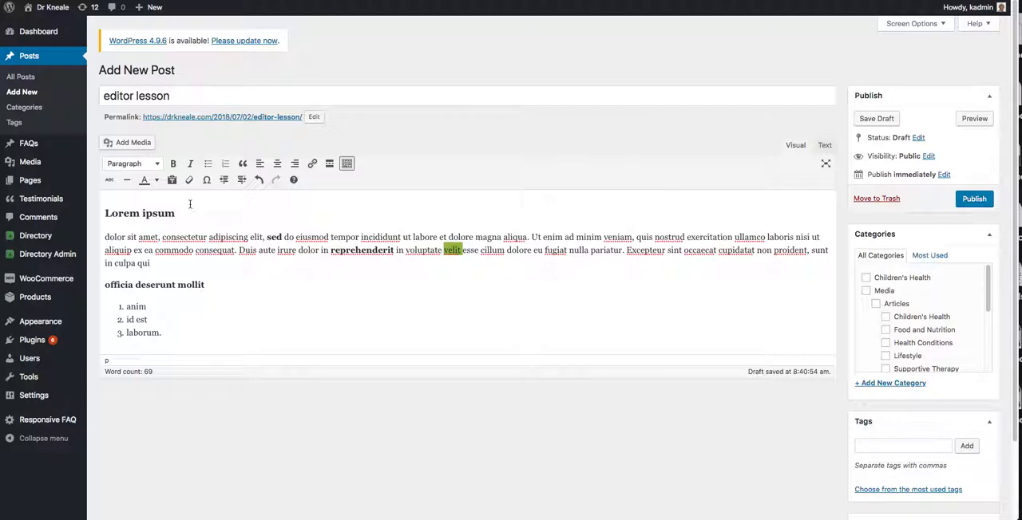
{"action": "left_click", "coordinate": [157, 180]}
{"action": "left_click", "coordinate": [156, 209]}
{"action": "left_click", "coordinate": [399, 299]}
In Text mode, copy the coloured span markup around "velit" and paste it below the numbered list.
{"action": "left_click", "coordinate": [823, 146]}
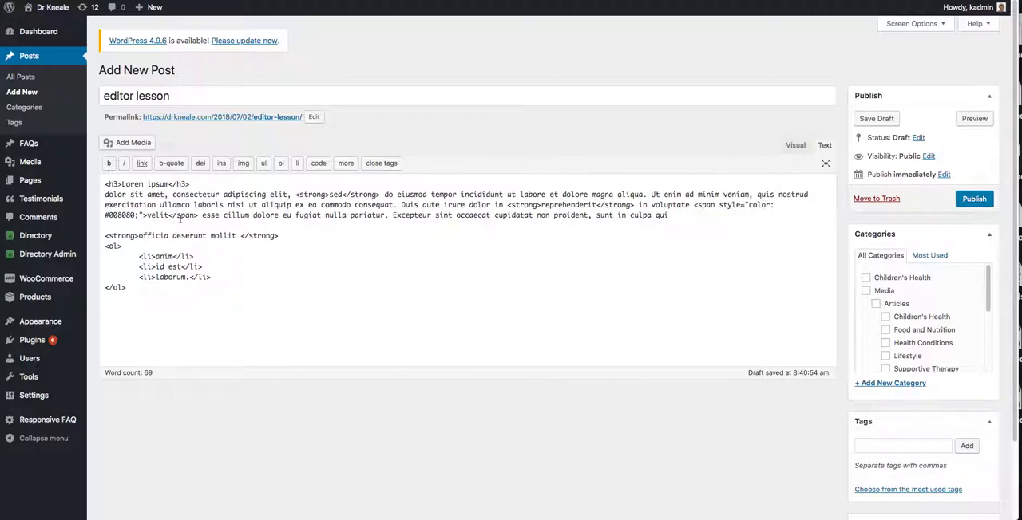
{"action": "left_click_drag", "start_coordinate": [198, 215], "coordinate": [707, 200]}
{"action": "right_click", "coordinate": [707, 203]}
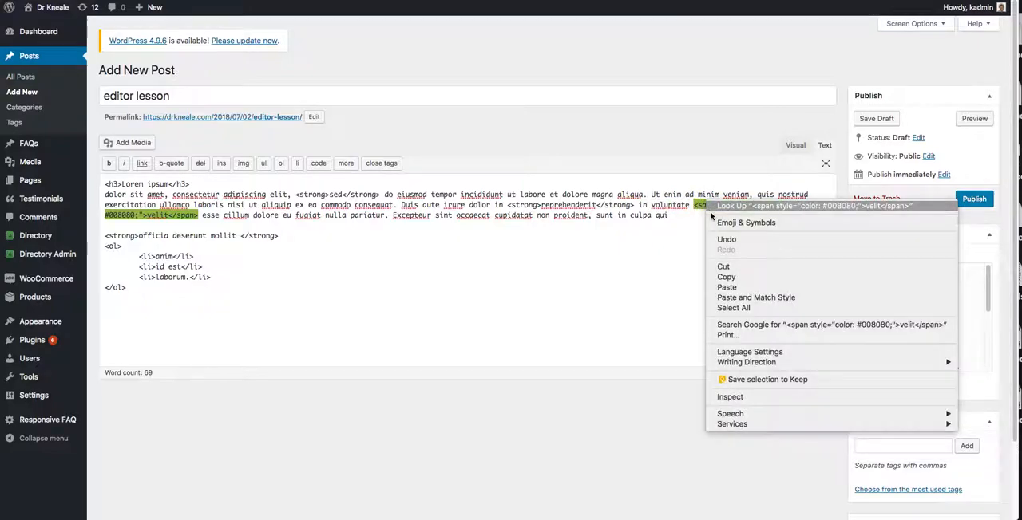
{"action": "left_click", "coordinate": [726, 277]}
{"action": "left_click", "coordinate": [307, 352]}
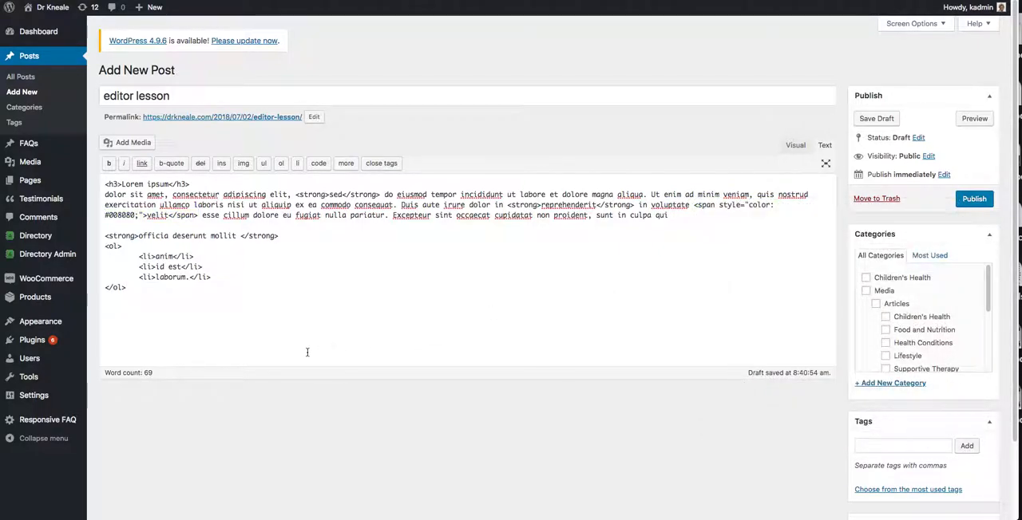
{"action": "key", "text": "super+v"}
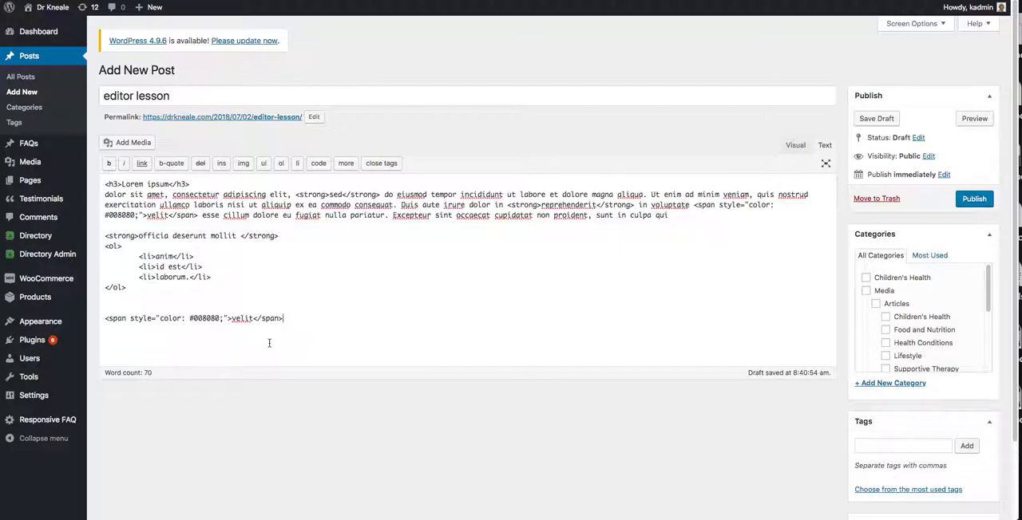
Copy the word "velit" from the span markup below the numbered list and paste it as plain text on the line above.
{"action": "left_click_drag", "start_coordinate": [233, 320], "coordinate": [253, 319]}
{"action": "key", "text": "super+c"}
{"action": "left_click", "coordinate": [198, 309]}
{"action": "key", "text": "super+v"}
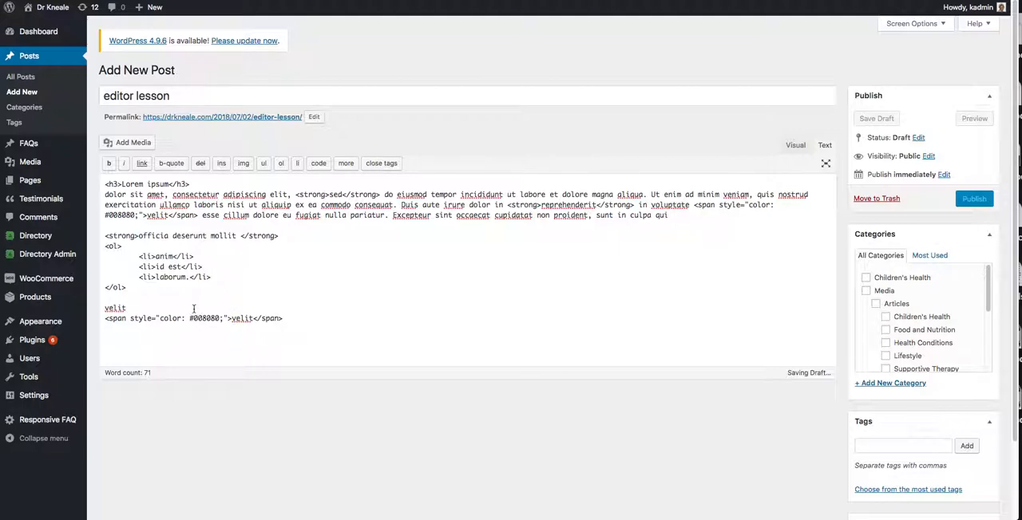
{"action": "left_click_drag", "start_coordinate": [282, 319], "coordinate": [97, 320]}
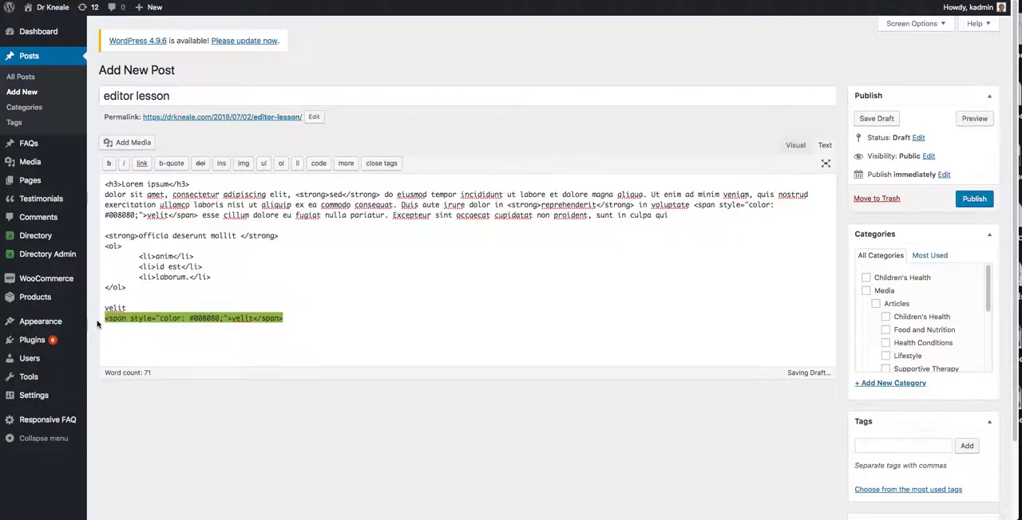
{"action": "left_click", "coordinate": [372, 341]}
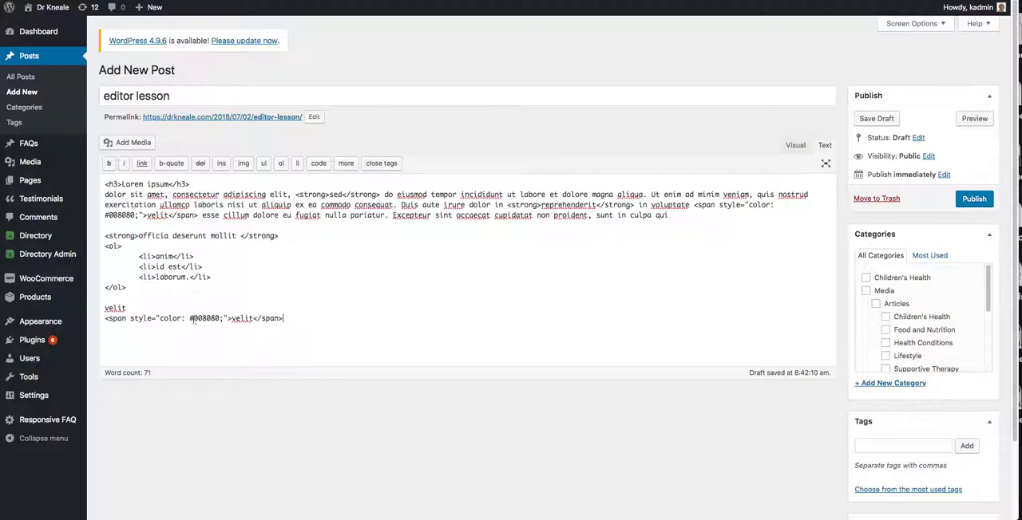
Change the colour code in the span markup below the numbered list to #f00.
{"action": "left_click", "coordinate": [131, 321]}
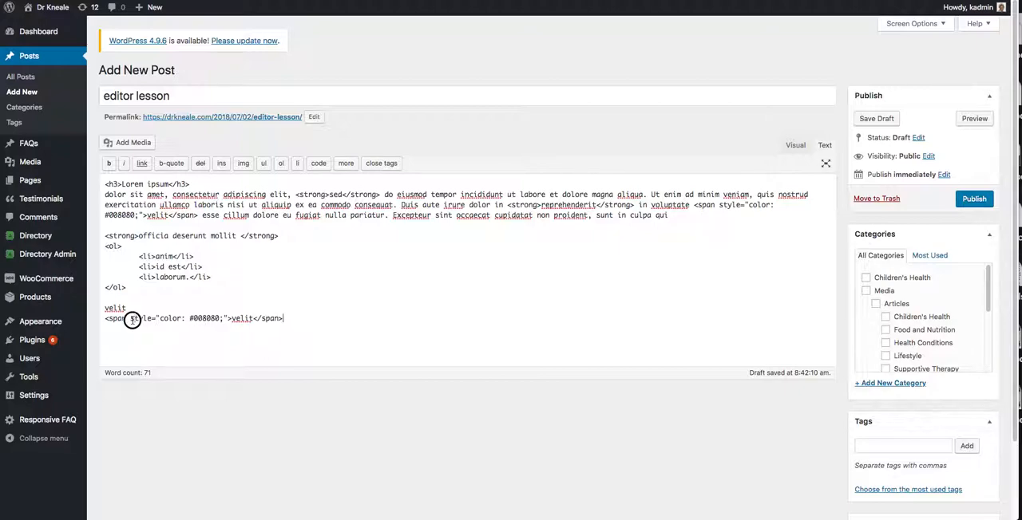
{"action": "double_click", "coordinate": [206, 318]}
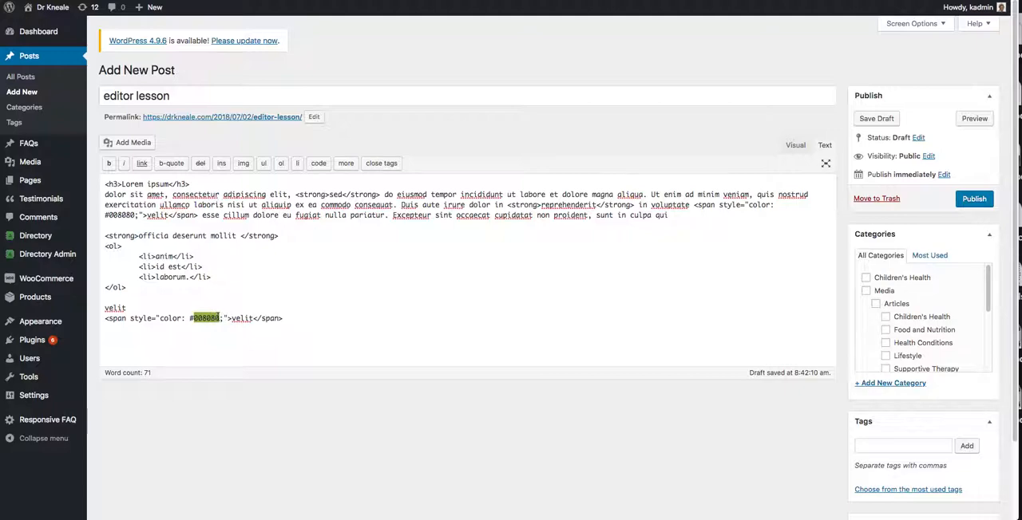
{"action": "type", "text": "f000"}
{"action": "key", "text": "BackSpace"}
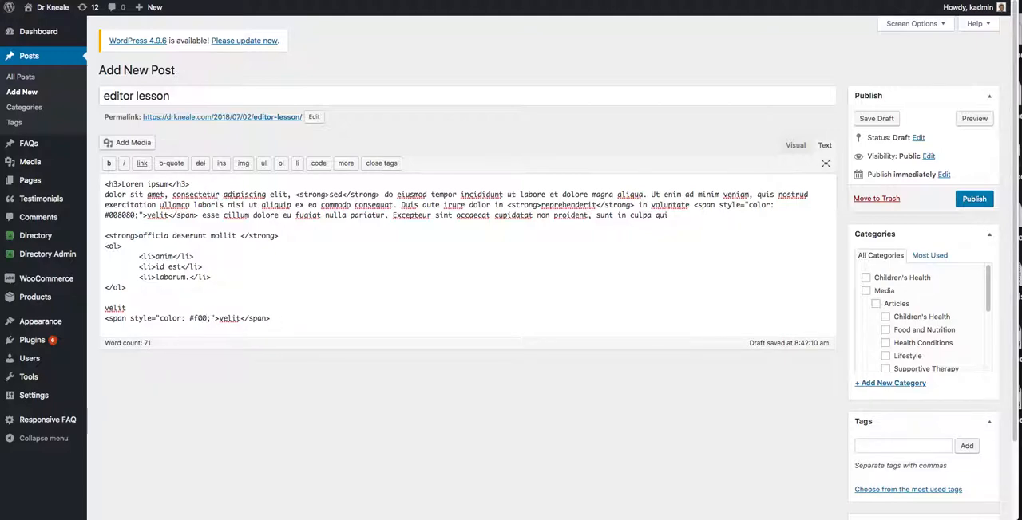
Delete the colour value from the span markup below the list and insert an <img src=""> tag before "velit".
{"action": "left_click", "coordinate": [154, 318]}
{"action": "left_click_drag", "start_coordinate": [189, 319], "coordinate": [206, 318]}
{"action": "key", "text": "BackSpace"}
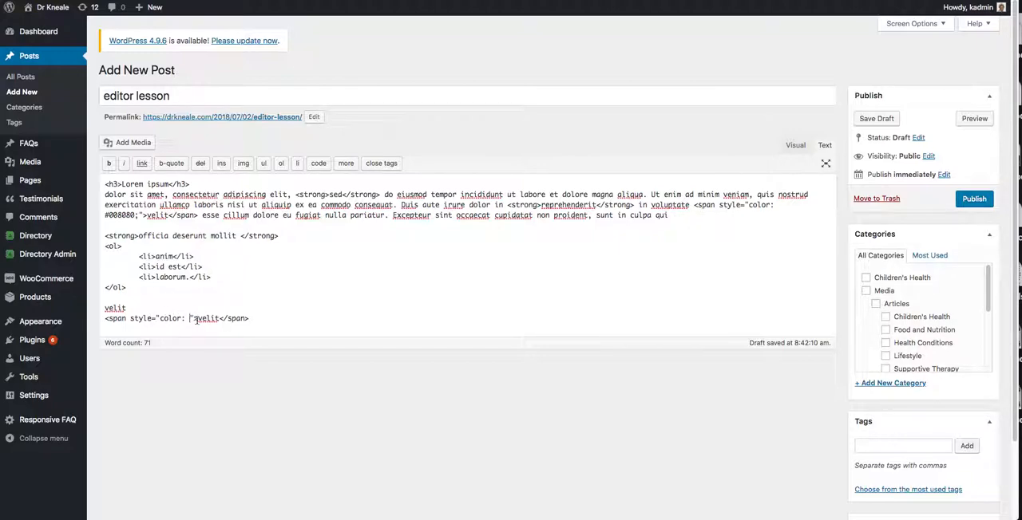
{"action": "type", "text": "<img src=\"\">"}
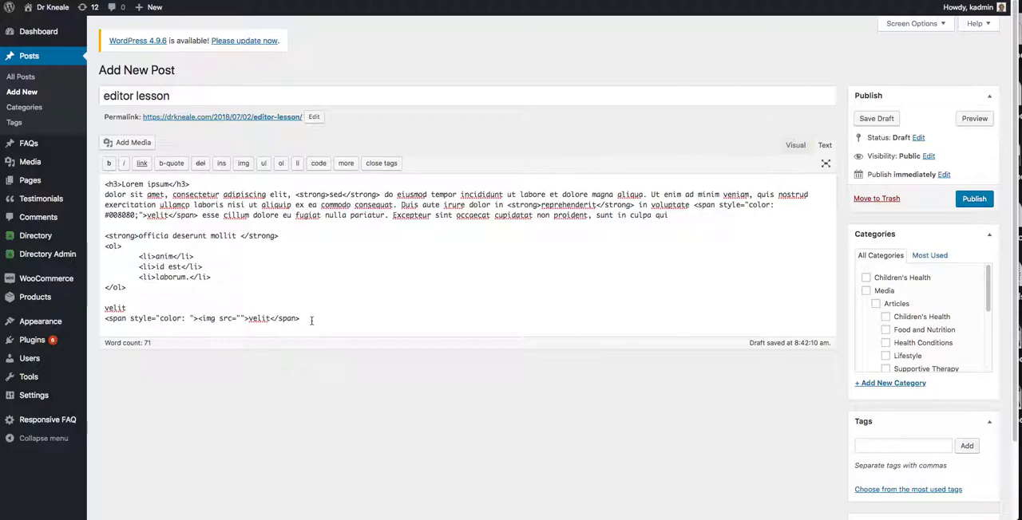
Delete the plain "velit" line and the span markup line below the numbered list, and return to Visual mode.
{"action": "left_click_drag", "start_coordinate": [311, 317], "coordinate": [83, 305]}
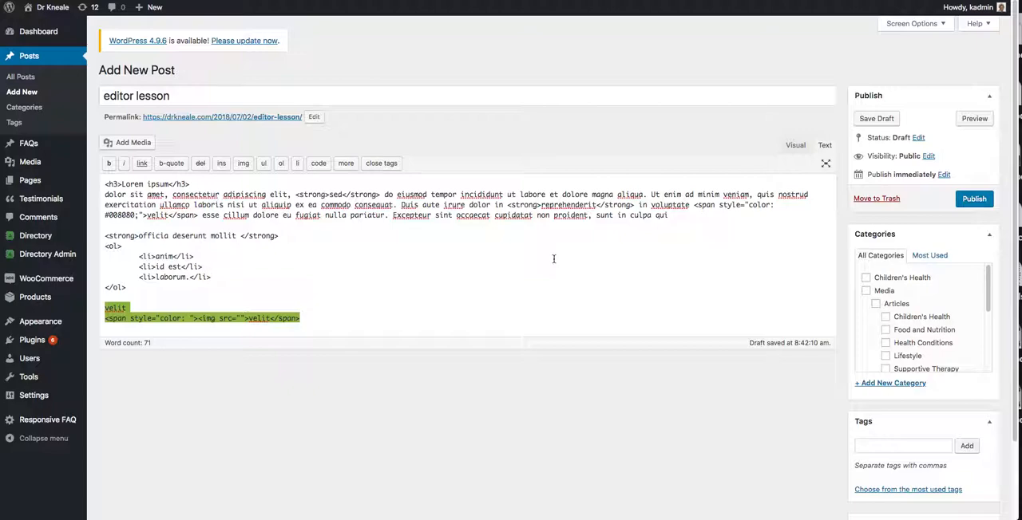
{"action": "key", "text": "BackSpace"}
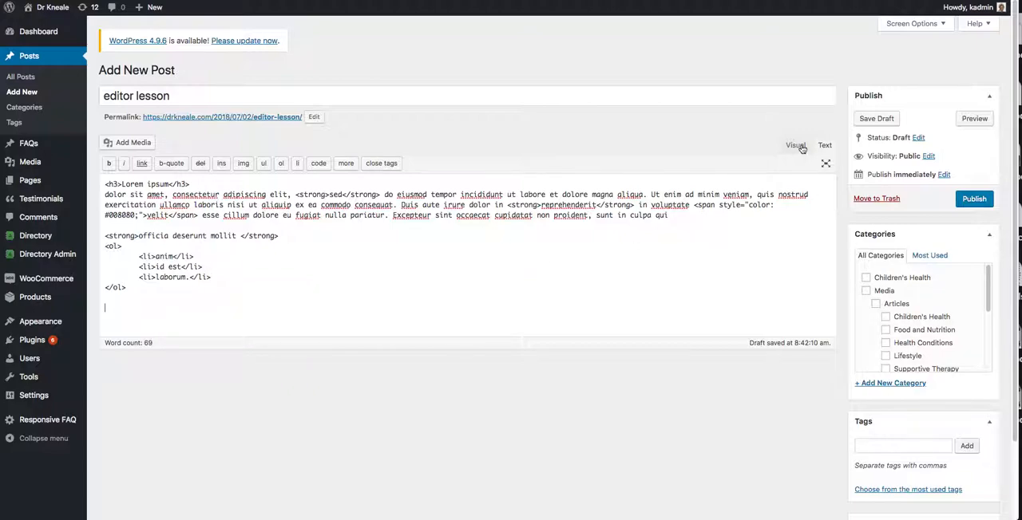
{"action": "left_click", "coordinate": [795, 145]}
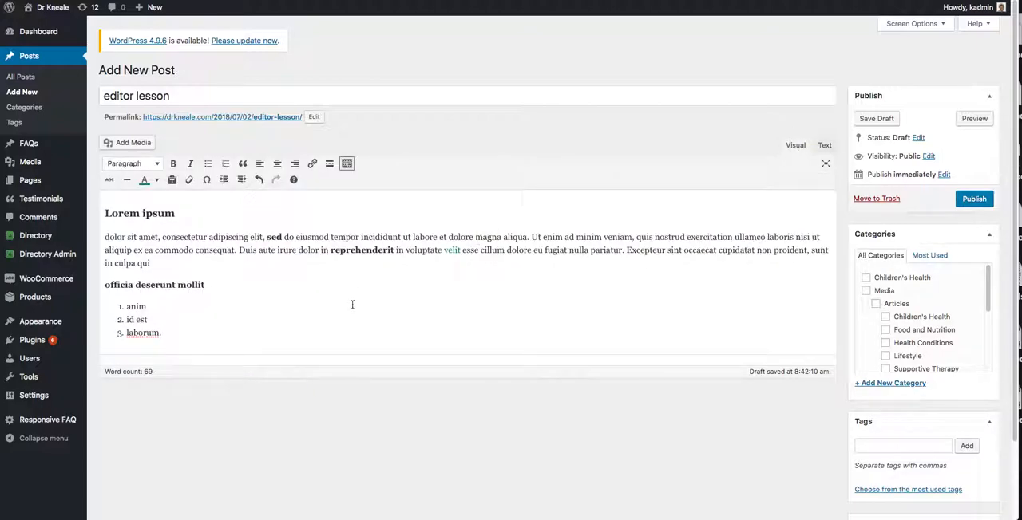
Format the "Lorem ipsum" heading as Heading 5.
{"action": "left_click_drag", "start_coordinate": [177, 213], "coordinate": [104, 213]}
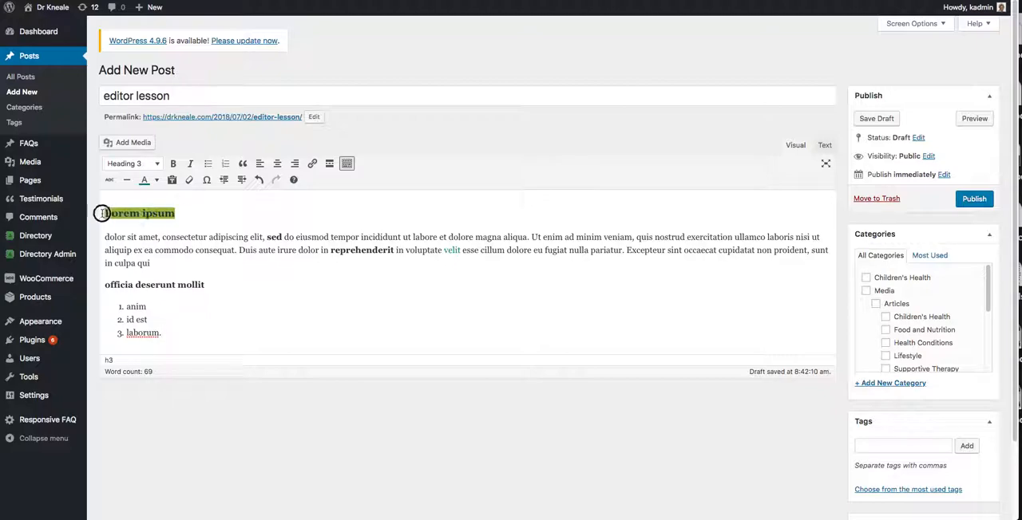
{"action": "left_click", "coordinate": [125, 164]}
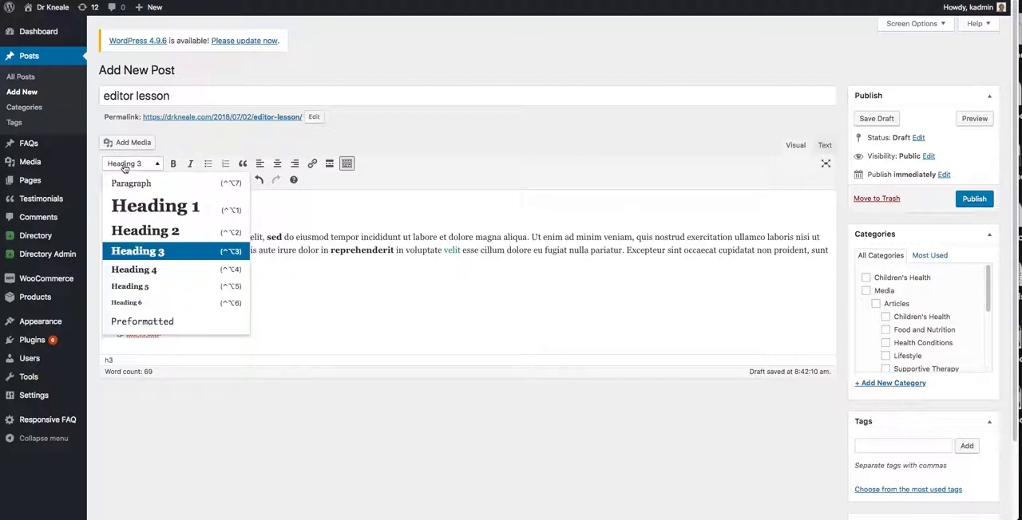
{"action": "left_click", "coordinate": [144, 285]}
Select the long paragraph and the bold line to check their formats, and toggle the list's numbering off and on again.
{"action": "left_click_drag", "start_coordinate": [151, 262], "coordinate": [92, 232]}
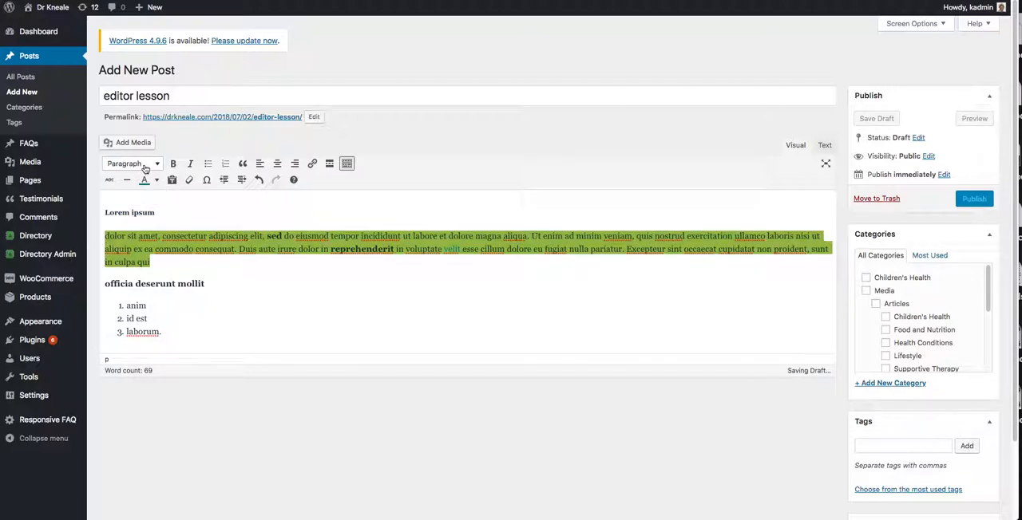
{"action": "left_click_drag", "start_coordinate": [239, 281], "coordinate": [72, 281]}
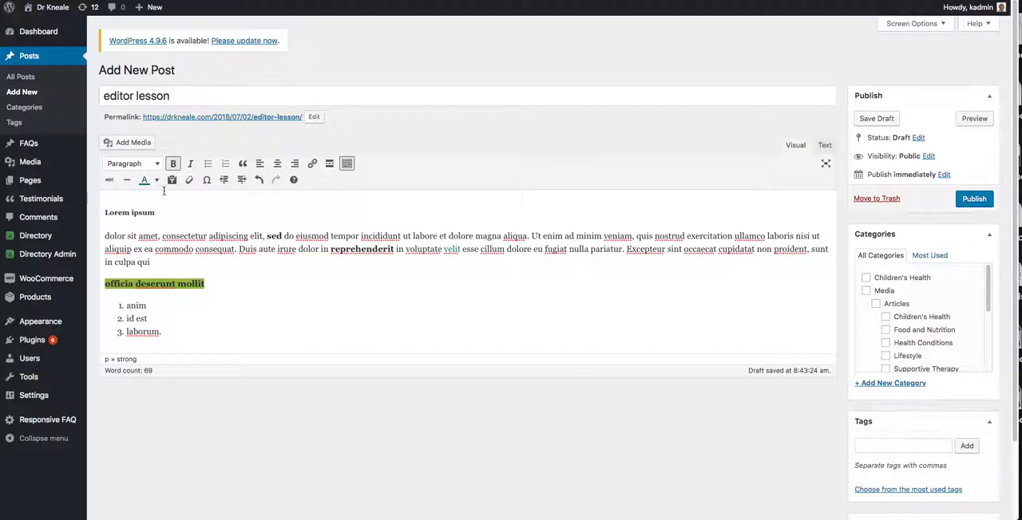
{"action": "left_click", "coordinate": [295, 293]}
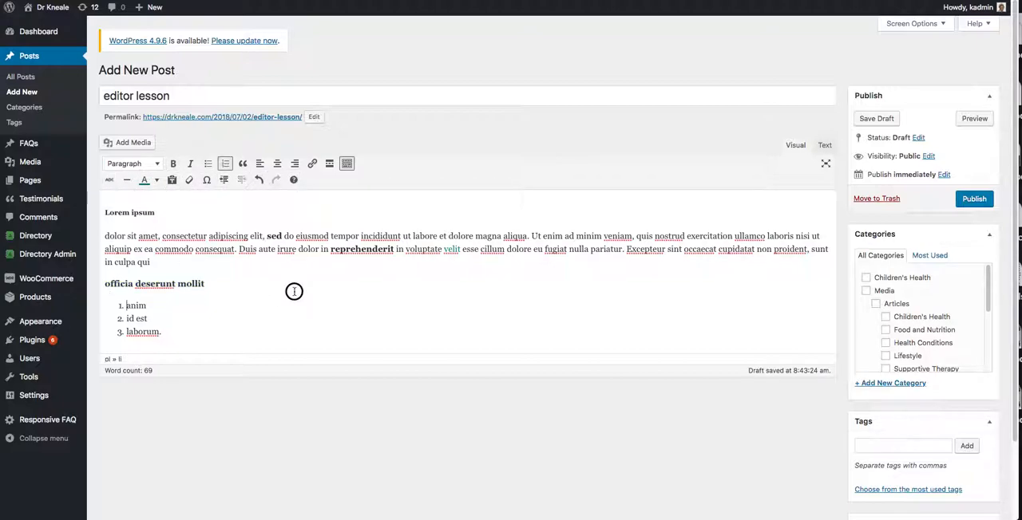
{"action": "left_click_drag", "start_coordinate": [190, 333], "coordinate": [128, 305]}
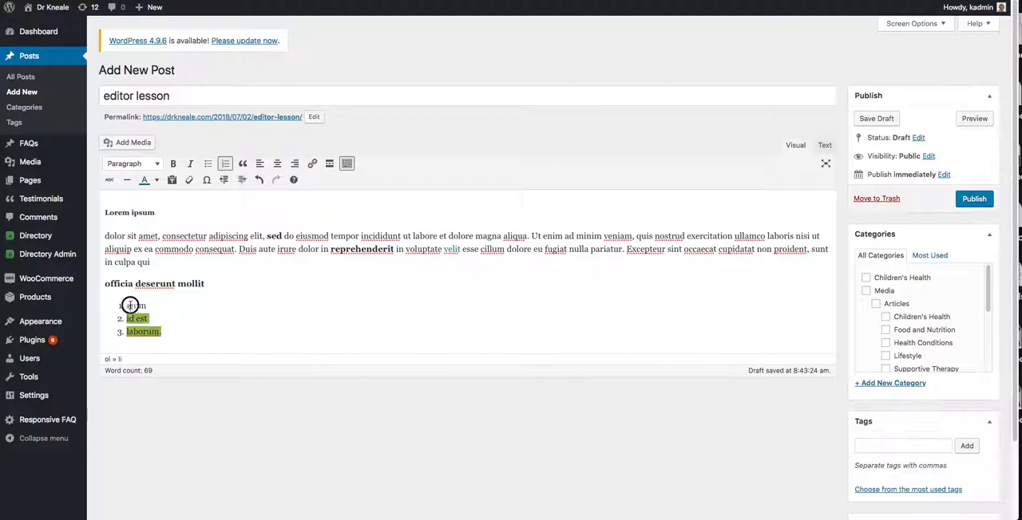
{"action": "left_click", "coordinate": [225, 163]}
{"action": "left_click", "coordinate": [225, 164]}
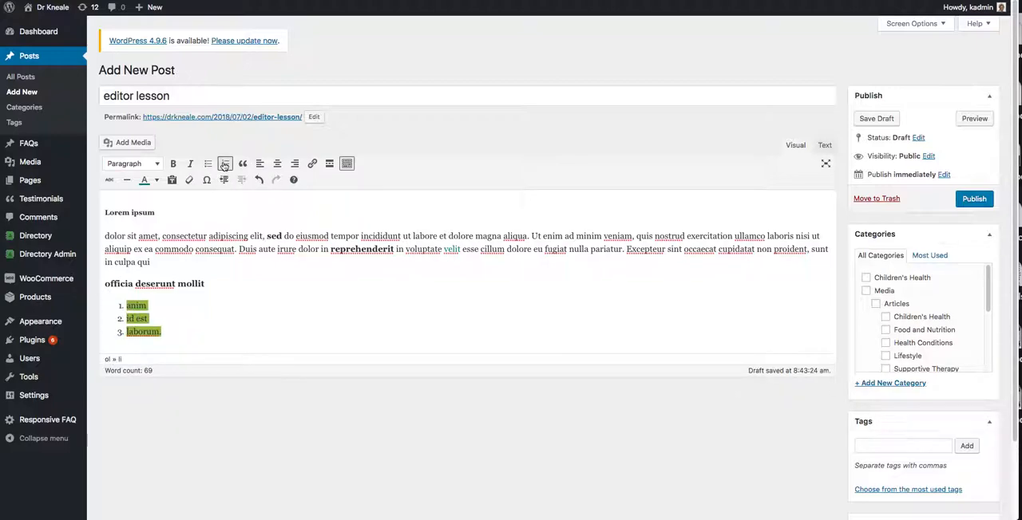
Centre-align the long paragraph below the "Lorem ipsum" heading.
{"action": "left_click_drag", "start_coordinate": [152, 262], "coordinate": [92, 238]}
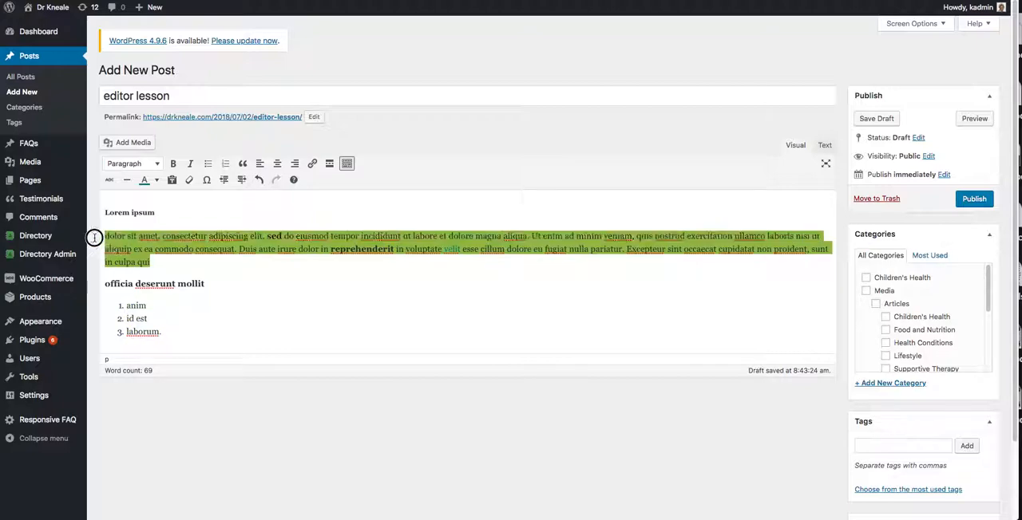
{"action": "left_click", "coordinate": [277, 163]}
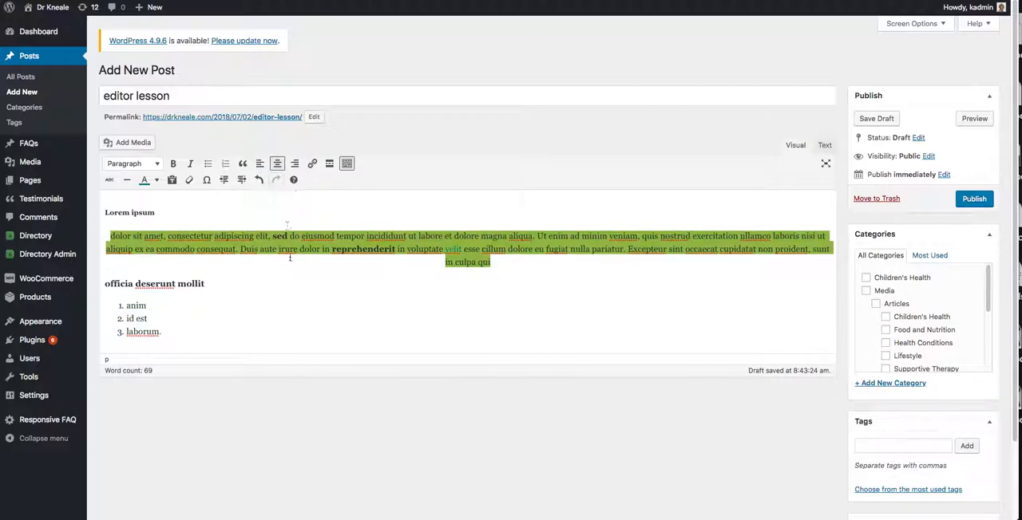
{"action": "left_click", "coordinate": [344, 288]}
Format the "Lorem ipsum" heading as Heading 2 and centre-align it.
{"action": "left_click_drag", "start_coordinate": [158, 213], "coordinate": [97, 212]}
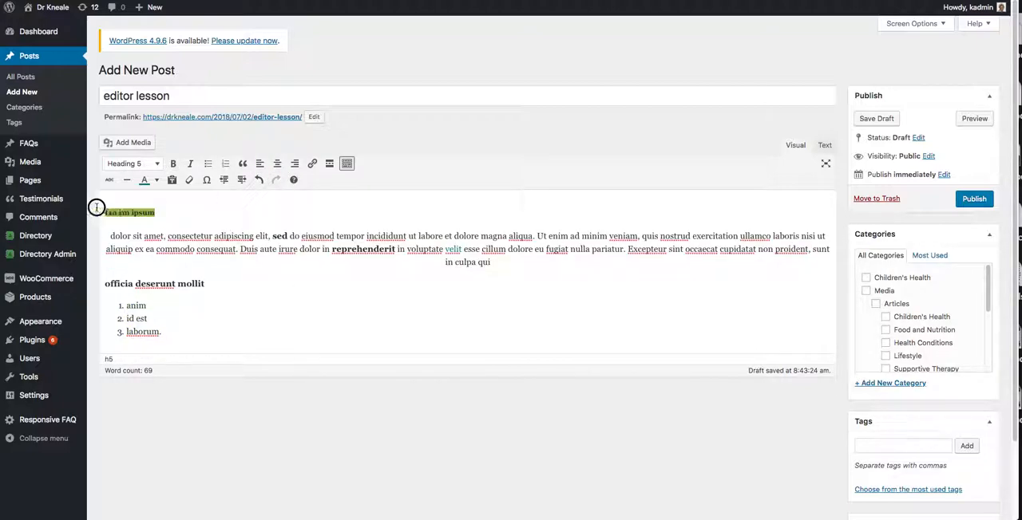
{"action": "left_click", "coordinate": [154, 165]}
{"action": "left_click", "coordinate": [149, 231]}
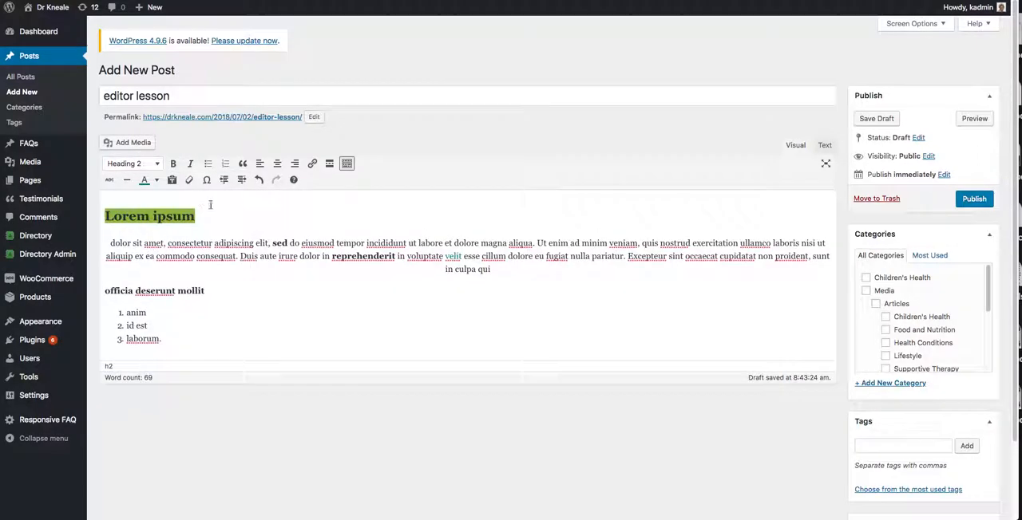
{"action": "left_click", "coordinate": [272, 168]}
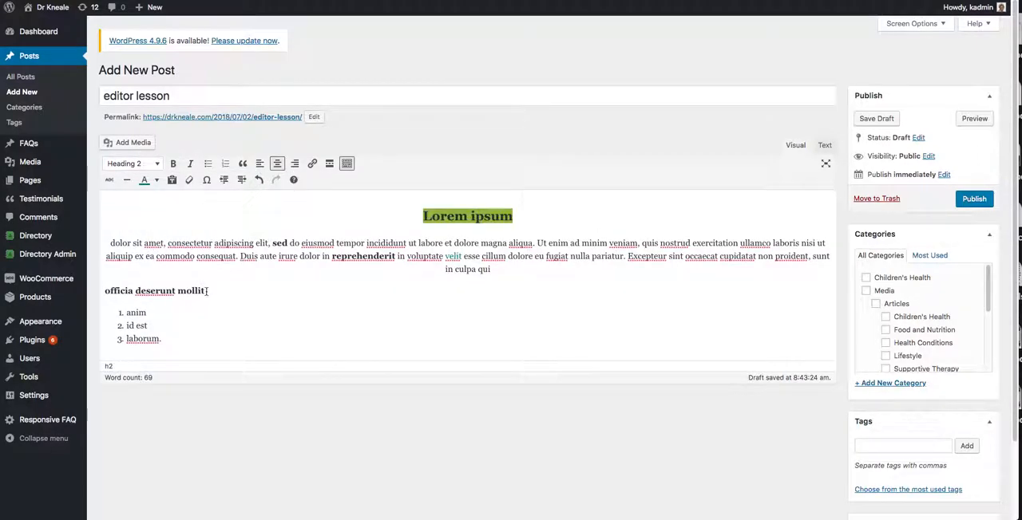
Try centre-aligning the "officia deserunt mollit" line together with the numbered list, and undo it.
{"action": "left_click_drag", "start_coordinate": [187, 340], "coordinate": [91, 287]}
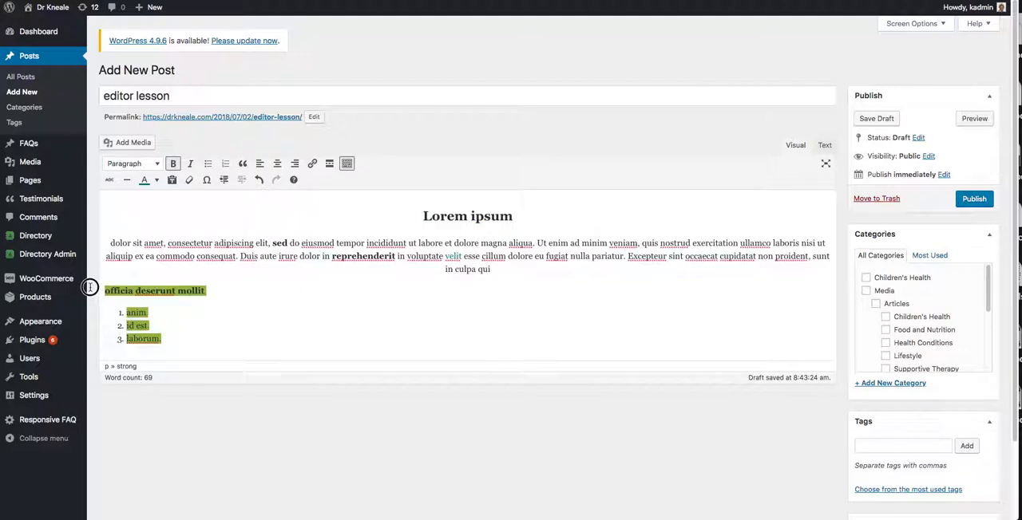
{"action": "left_click", "coordinate": [277, 163]}
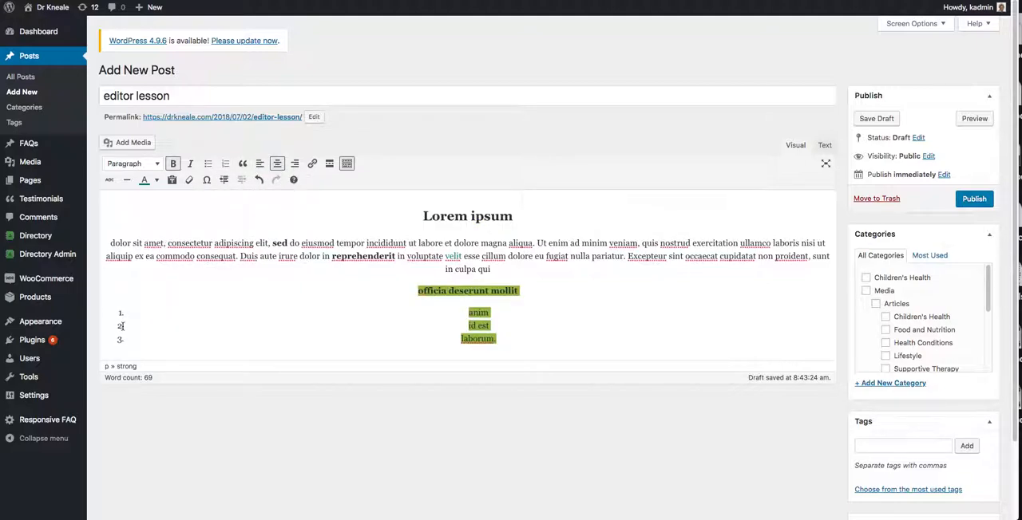
{"action": "key", "text": "ctrl+z"}
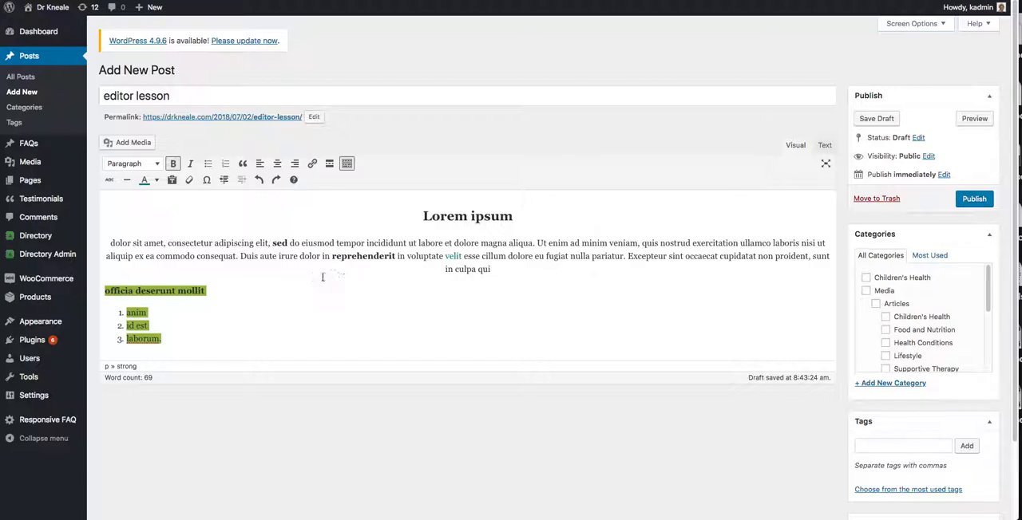
Undo the centring of the "Lorem ipsum" heading, and try joining the long paragraph to the heading before undoing that too.
{"action": "left_click", "coordinate": [113, 244]}
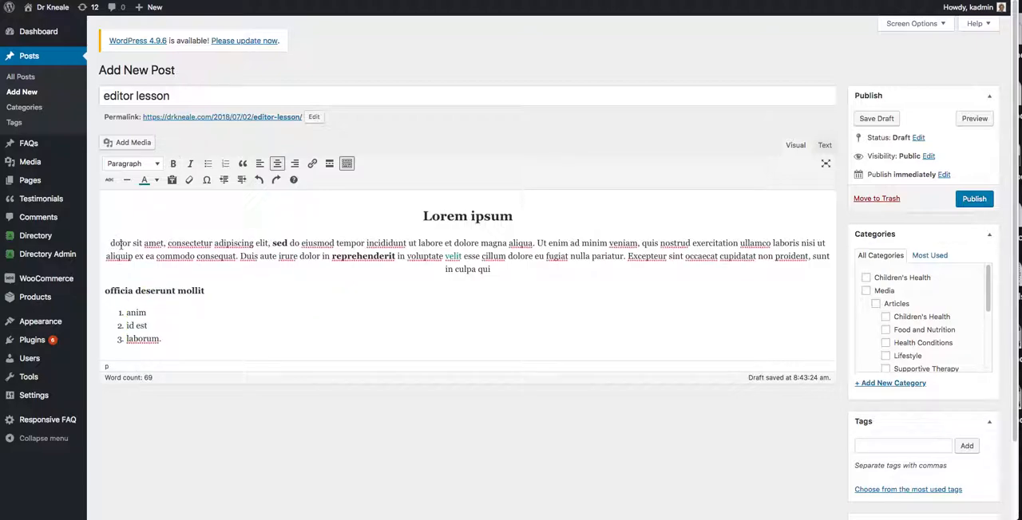
{"action": "key", "text": "ctrl+z"}
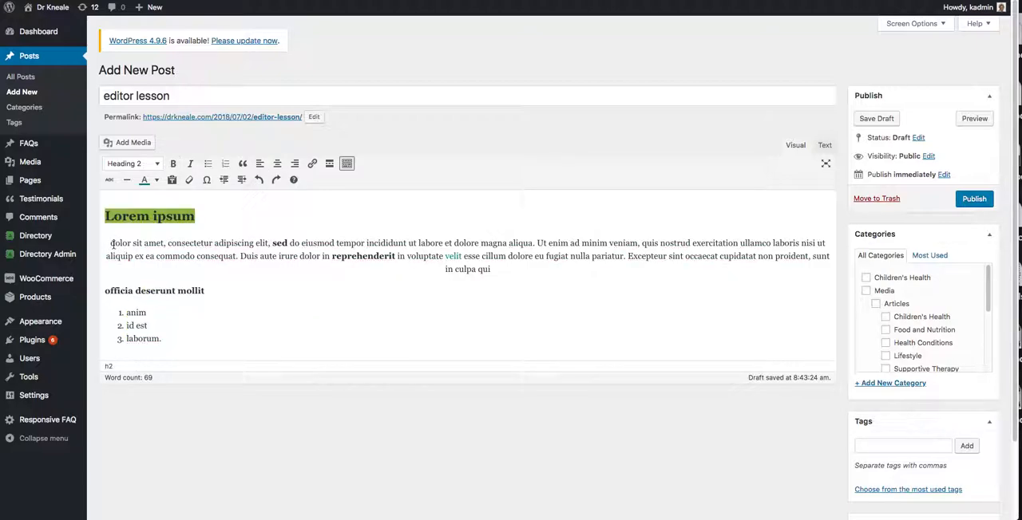
{"action": "left_click", "coordinate": [111, 244]}
{"action": "key", "text": "BackSpace"}
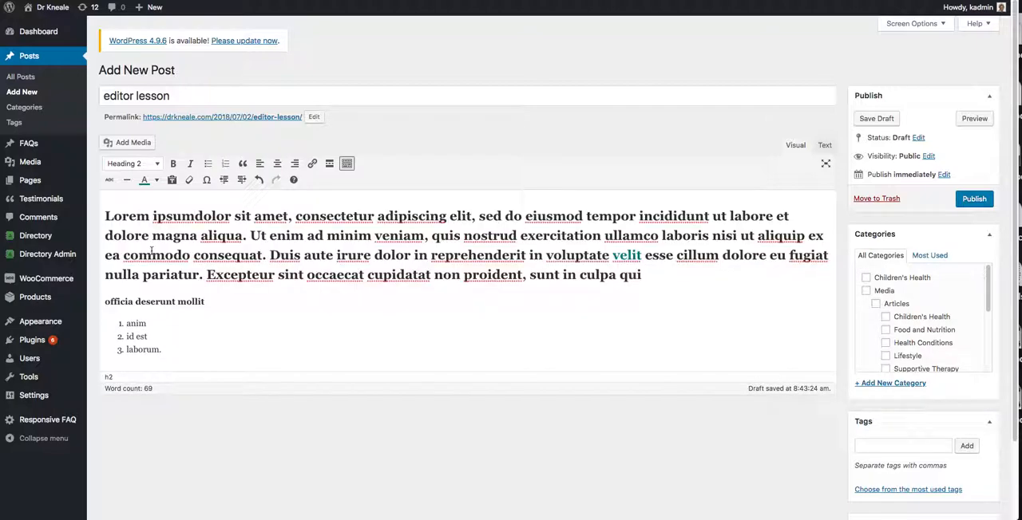
{"action": "key", "text": "ctrl+z"}
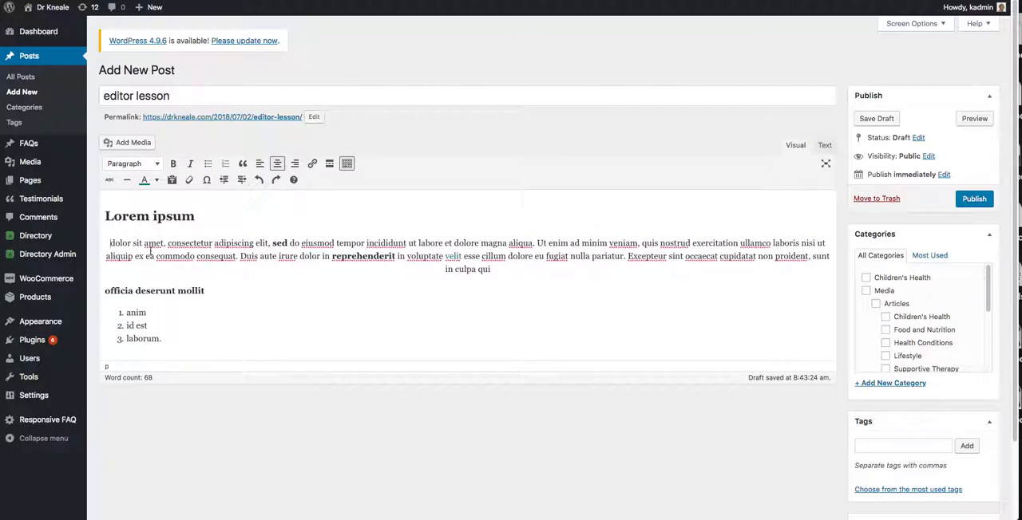